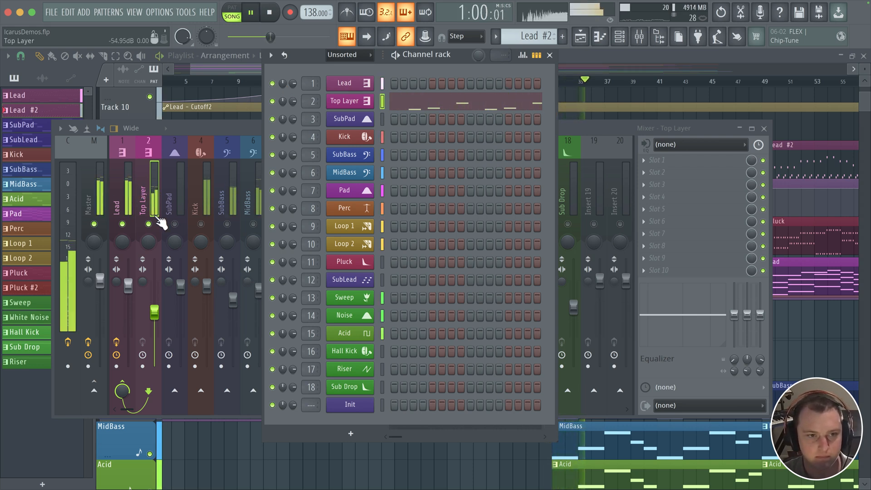
Mute and unmute the Top Layer mixer track to compare the lead with and without it
click(206, 127)
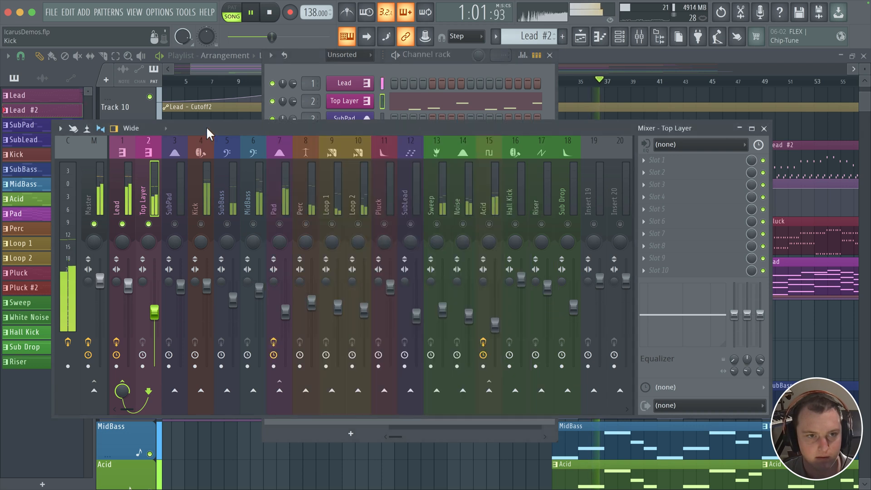
click(149, 224)
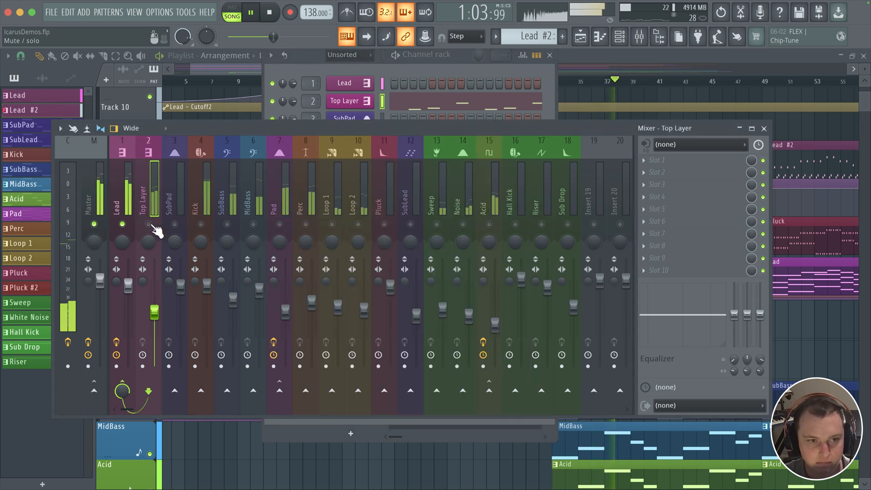
click(150, 225)
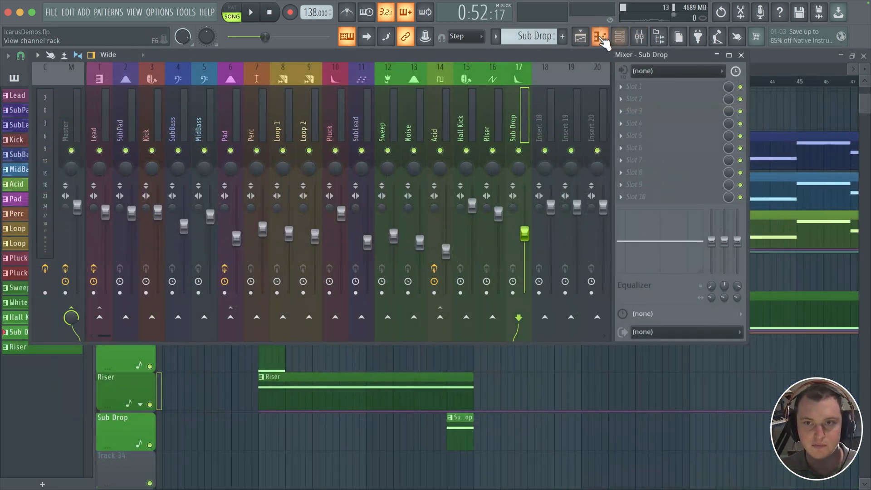
Clone the Init channel and move the copy directly below the Lead channel
click(600, 37)
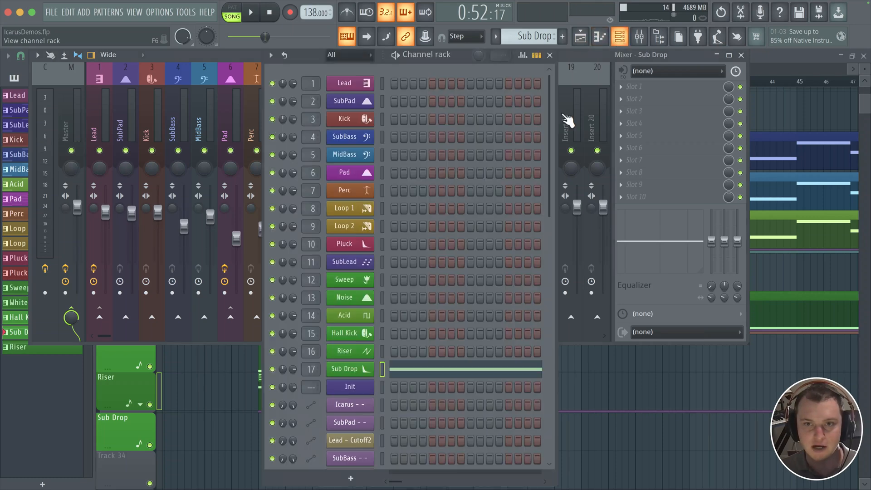
right_click(345, 389)
click(392, 442)
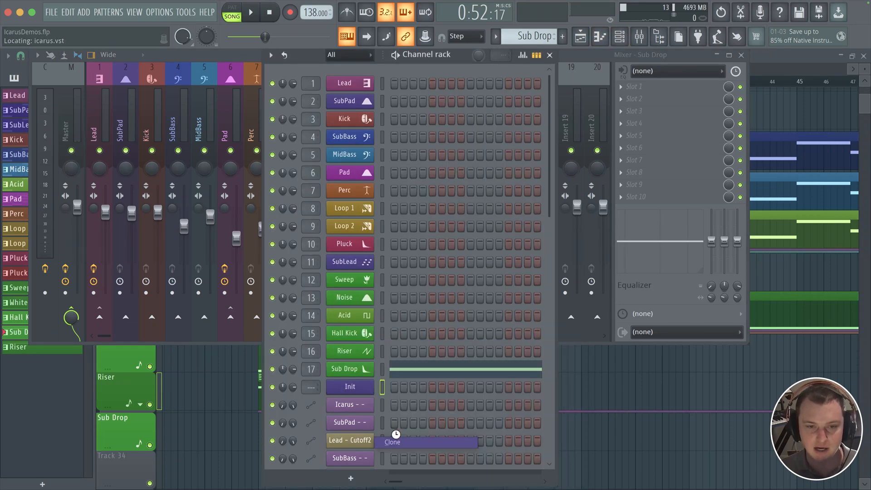
click(580, 303)
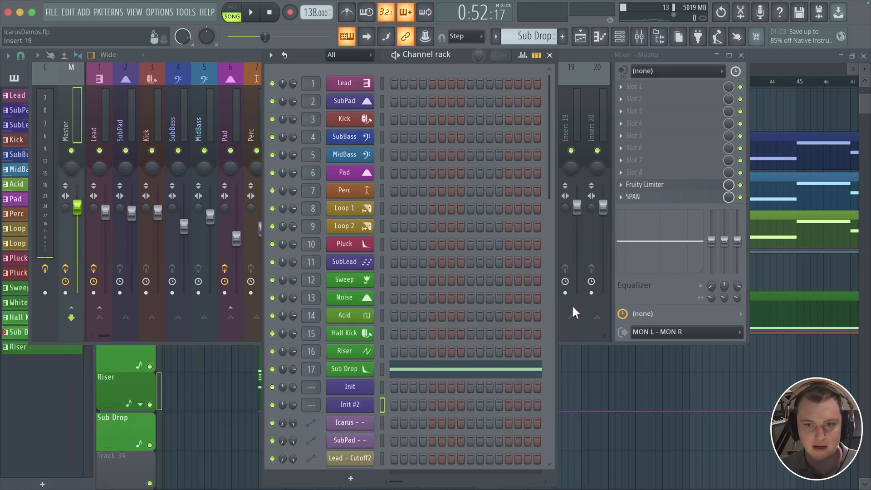
drag(359, 405, 356, 101)
Rename the cloned channel "Top Layer" and give it a magenta color and the same icon as Lead
key(F2)
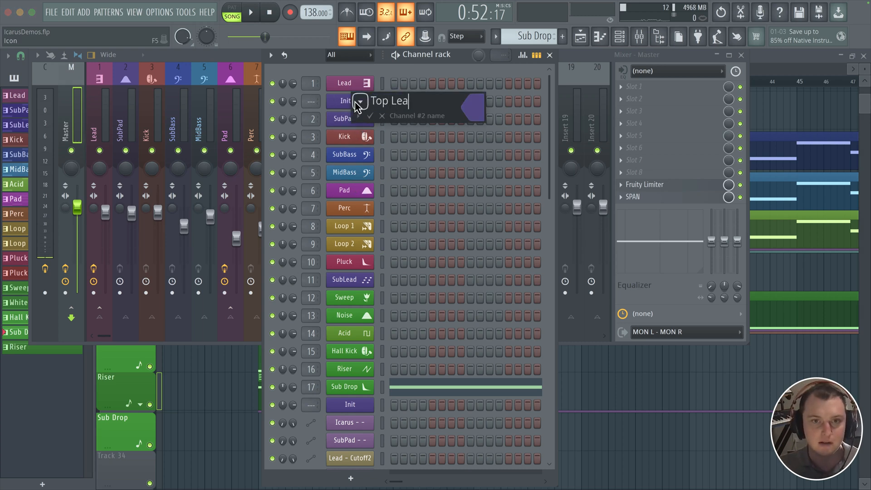
click(472, 114)
drag(556, 171, 546, 179)
click(360, 102)
click(360, 101)
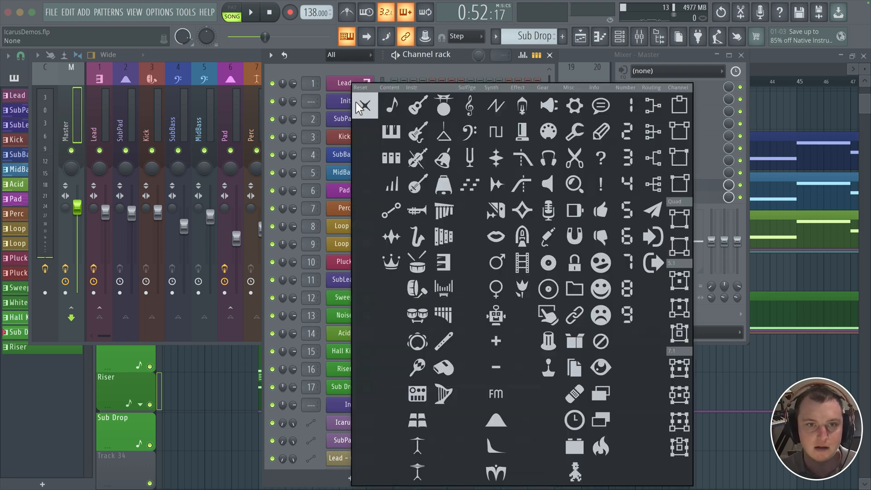
click(443, 263)
key(Return)
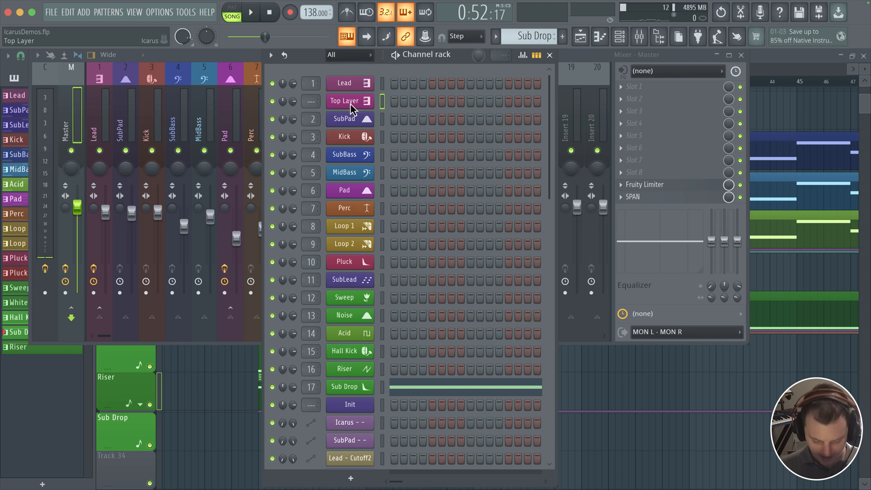
Assign the Top Layer channel to mixer track 2, directly after Lead, and close its synth window
click(351, 103)
drag(540, 127, 206, 129)
scroll(204, 123, up, 8)
scroll(571, 122, down, 4)
scroll(153, 129, up, 1)
drag(170, 56, 327, 54)
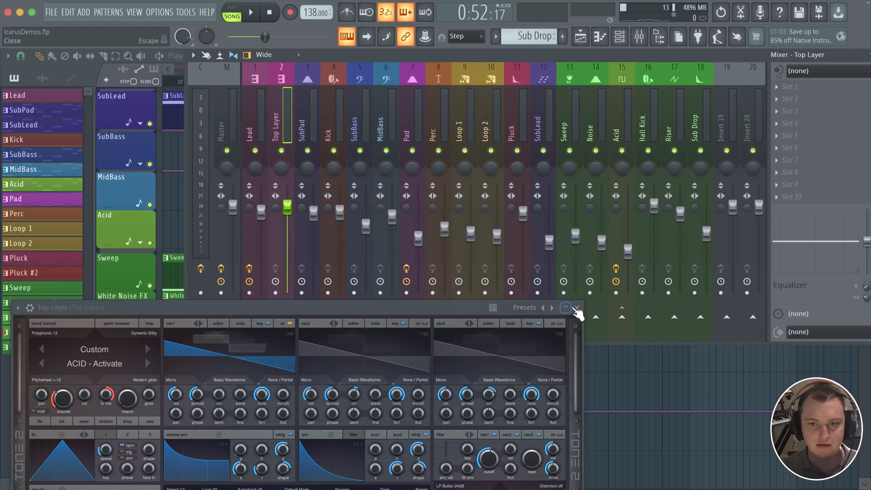
click(576, 308)
Route the Top Layer mixer track only into the Lead track and close the mixer
click(261, 131)
click(274, 296)
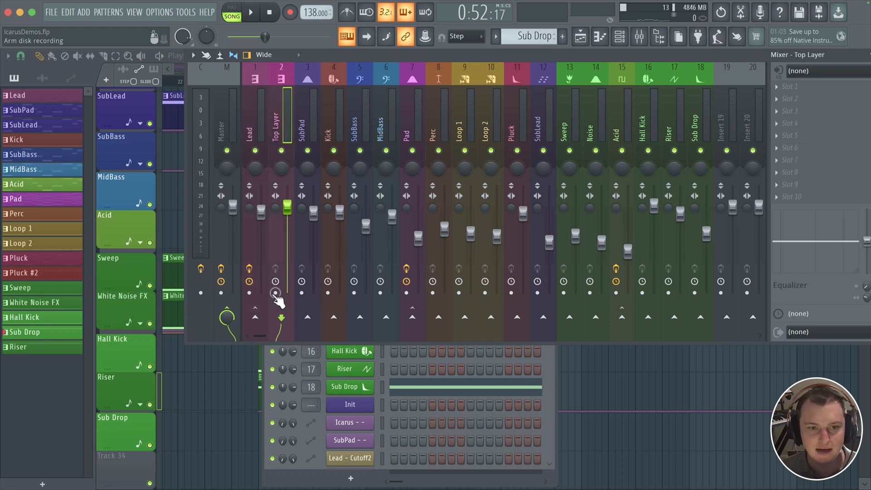
right_click(259, 315)
click(295, 343)
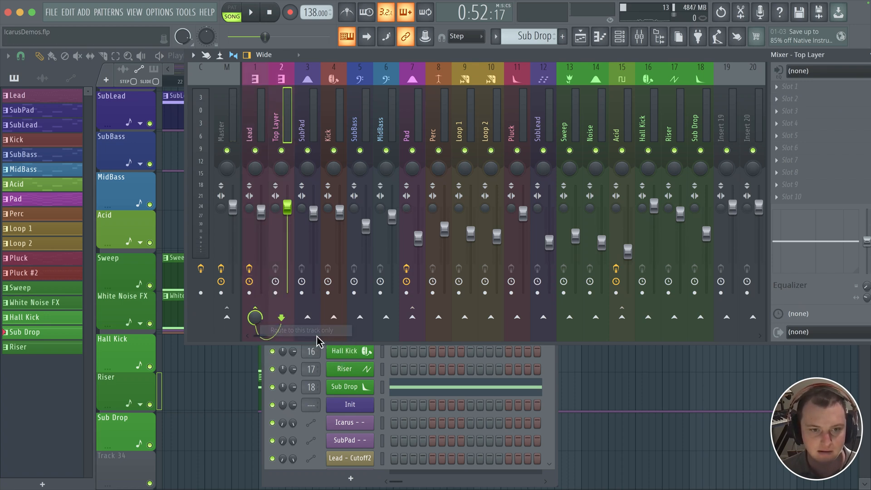
click(265, 120)
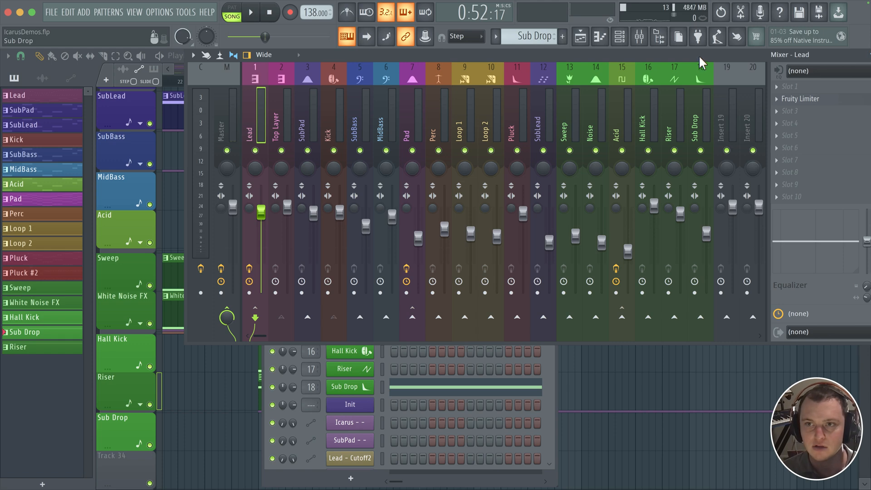
drag(699, 56, 566, 130)
click(764, 129)
Open the Top Layer channel's synth, close the channel rack, and reposition the synth window over the playlist
click(383, 83)
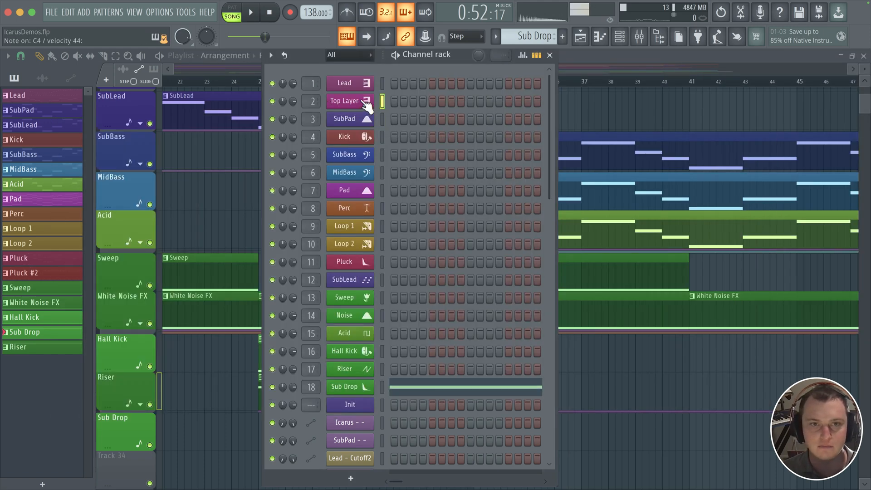
click(354, 108)
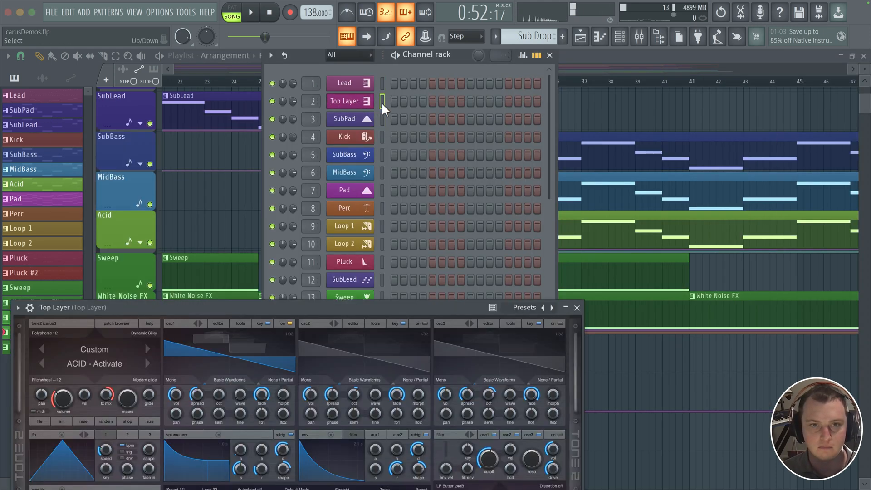
click(550, 55)
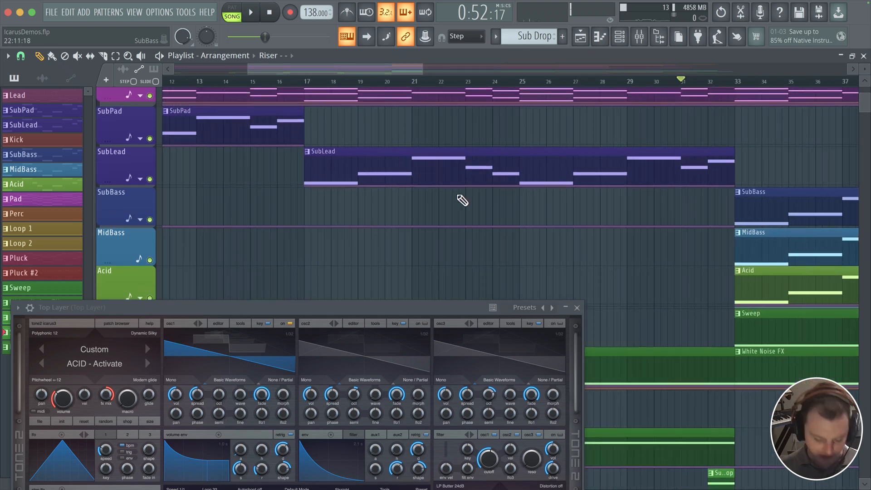
drag(430, 310, 480, 171)
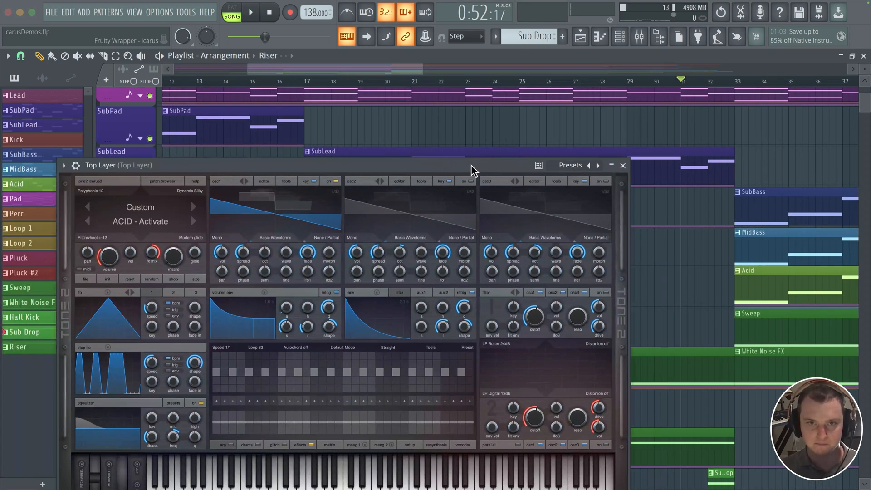
click(563, 36)
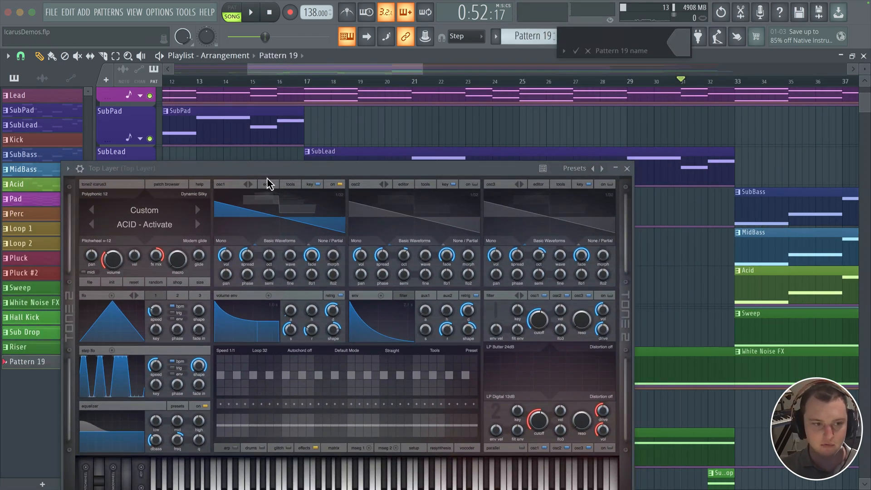
key(Return)
click(63, 96)
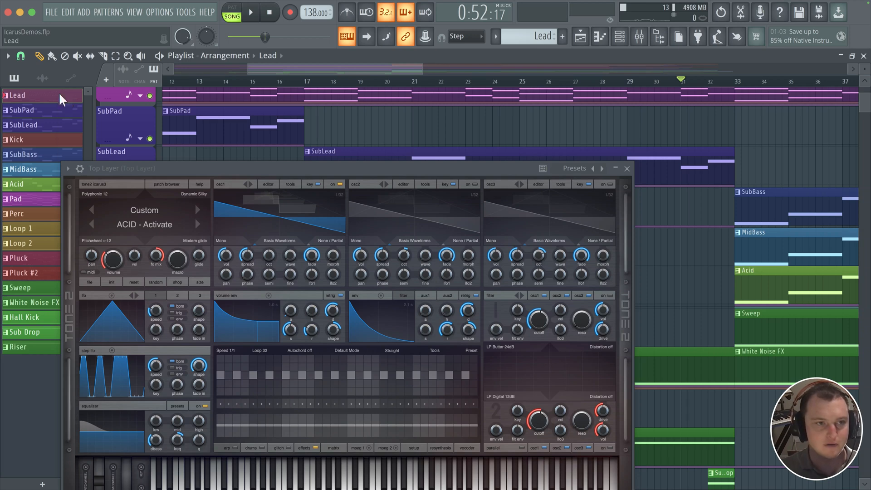
Clone the Lead pattern, open the copy in the piano roll, and close the synth window
right_click(66, 101)
click(98, 230)
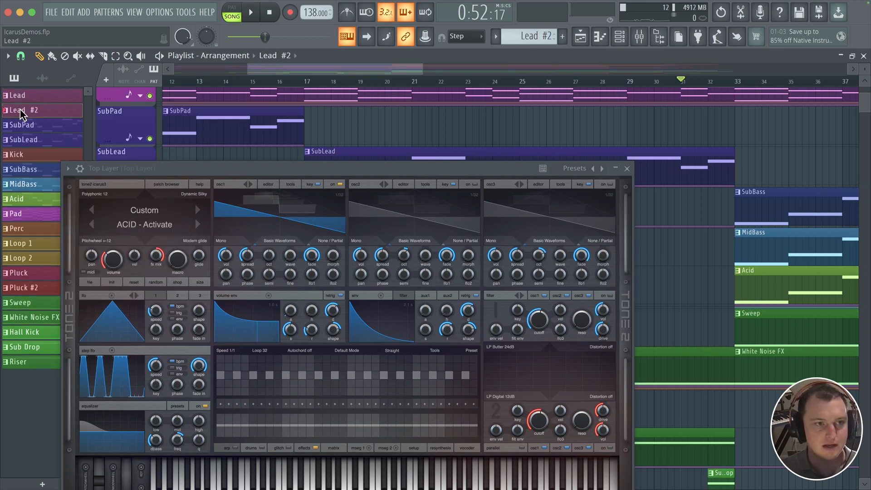
double_click(21, 112)
click(627, 169)
Delete all the low repeated bass notes from the Lead #2 pattern, keeping the upper melody notes
scroll(635, 181, down, 3)
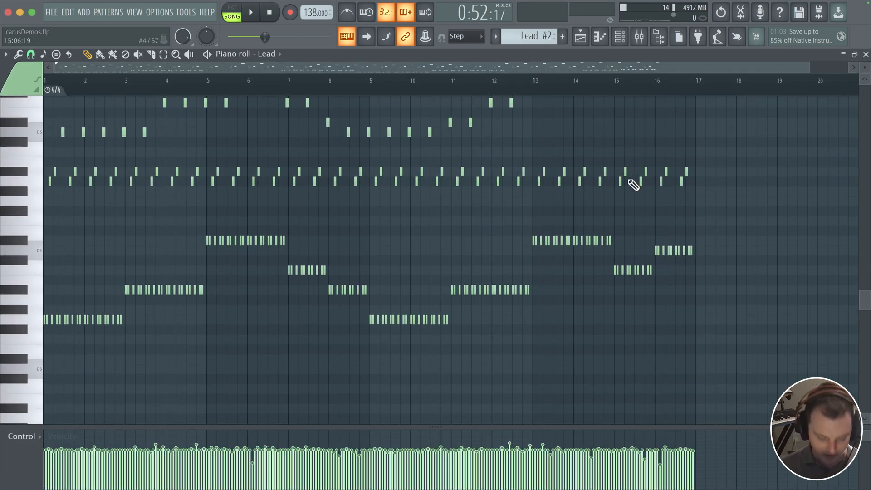
drag(709, 208, 46, 380)
key(Delete)
scroll(422, 243, up, 2)
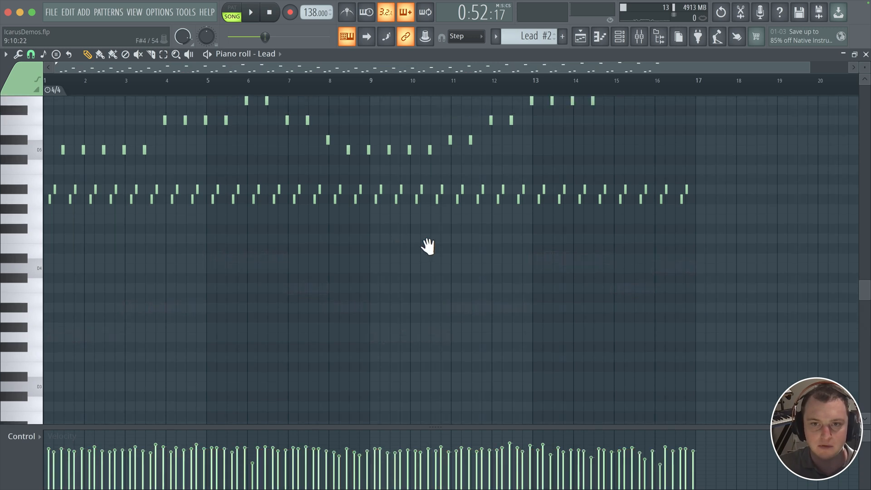
Move the remaining Lead #2 notes from the Lead channel to the Top Layer channel and open them
click(619, 37)
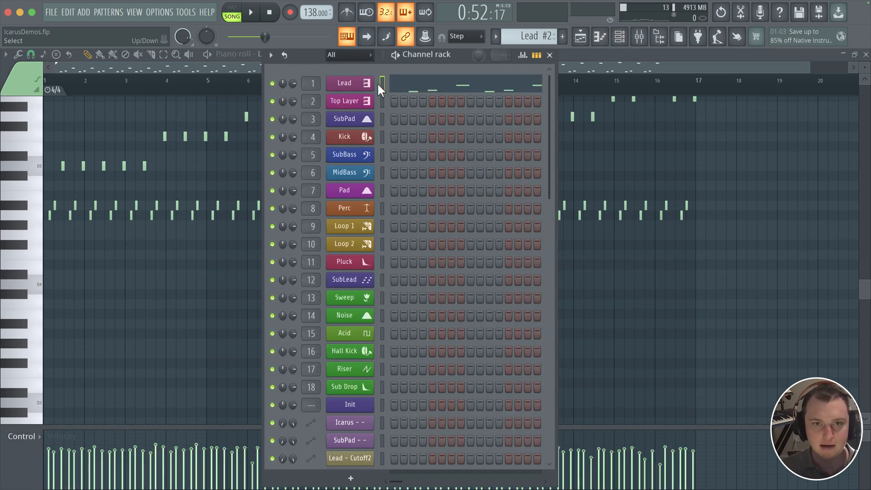
key(ctrl+x)
click(382, 101)
key(ctrl+v)
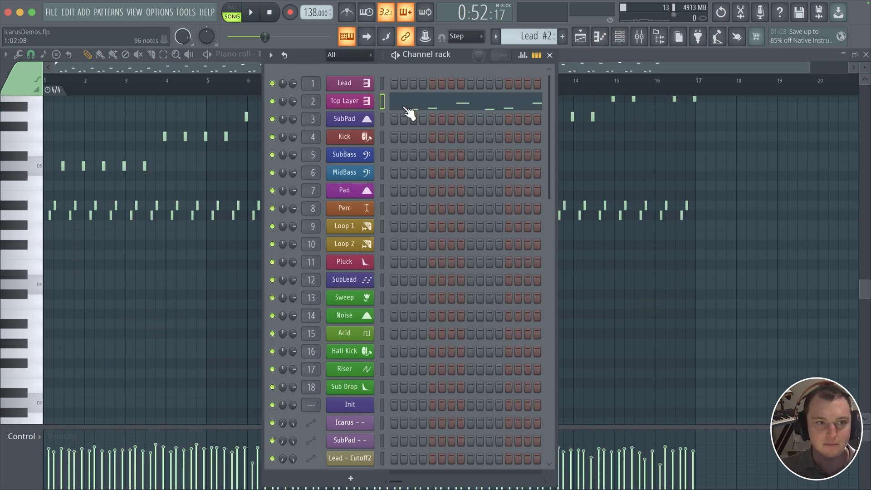
click(404, 107)
click(408, 112)
Play the Lead #2 pattern in pattern mode, check the mixer levels, and return to the playlist
click(232, 10)
key(space)
click(637, 37)
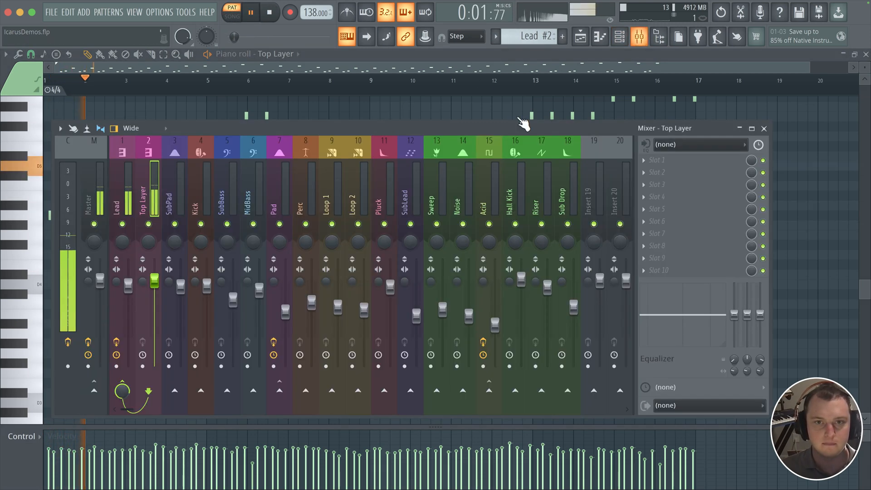
click(581, 37)
key(space)
Insert one empty playlist track between the Lead and Pluck tracks
scroll(510, 327, up, 4)
scroll(510, 327, left, 4)
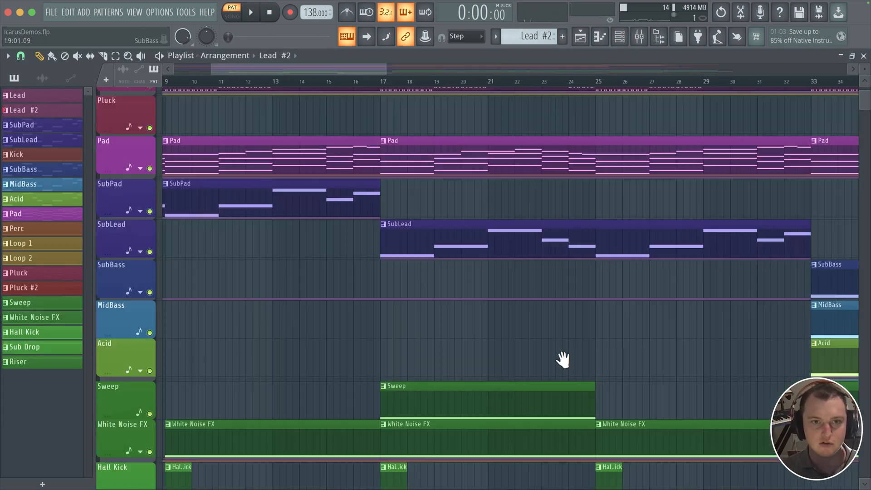
scroll(312, 214, down, 6)
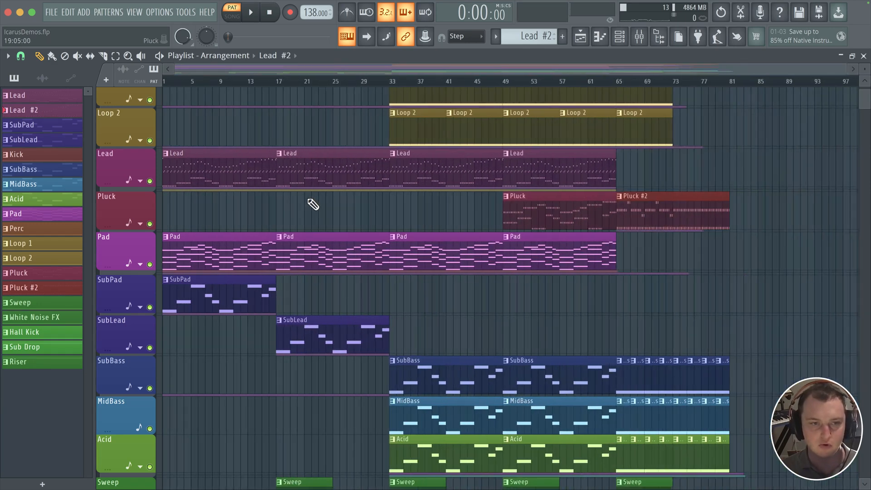
right_click(117, 193)
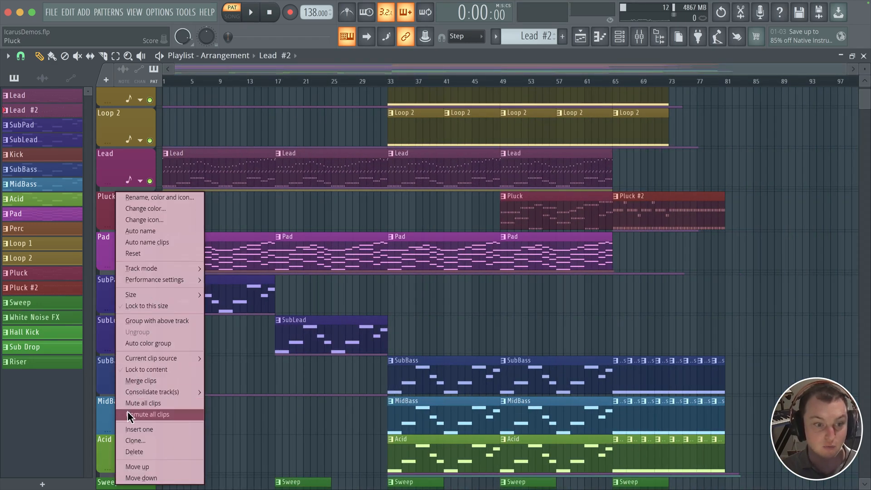
click(127, 429)
Place a Lead #2 clip on the new Track 11 and move it to start at bar 33
scroll(299, 215, up, 7)
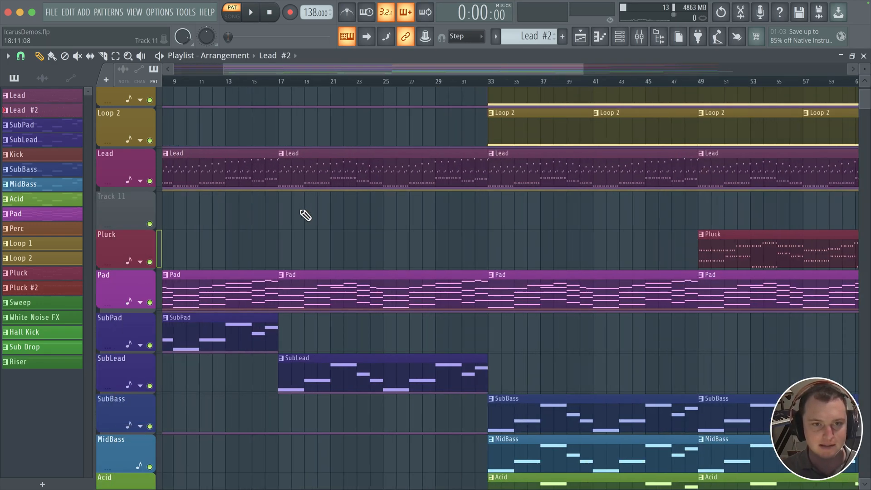
click(292, 206)
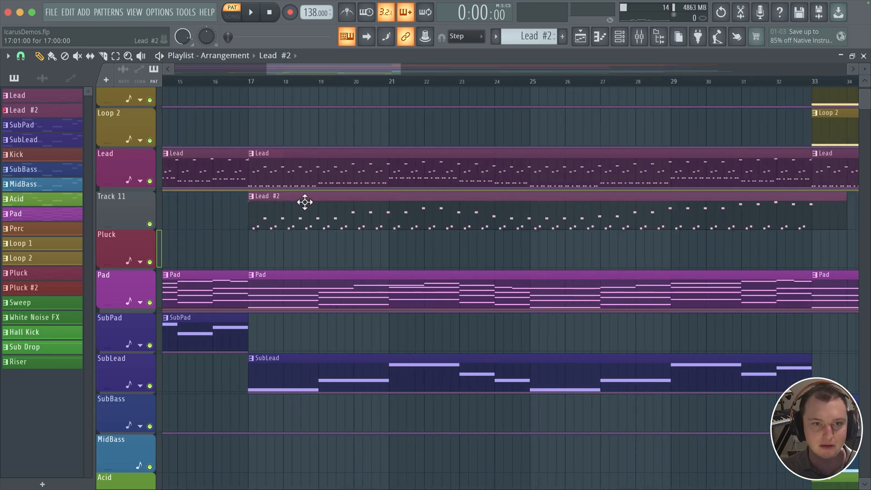
scroll(306, 200, down, 7)
drag(352, 203, 467, 195)
Play the song from around bar 33 and trim the Lead #2 clip to 16 bars
click(395, 83)
key(space)
scroll(494, 191, up, 3)
mouse_move(527, 203)
mouse_down()
mouse_move(519, 202)
mouse_move(529, 201)
mouse_up()
key(super+z)
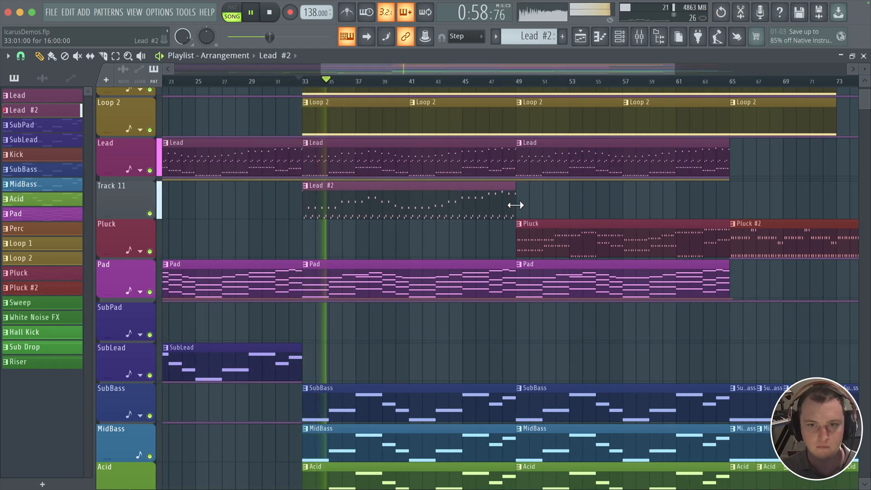
Solo the Top Layer mixer track and open the Top Layer channel's synth
click(640, 36)
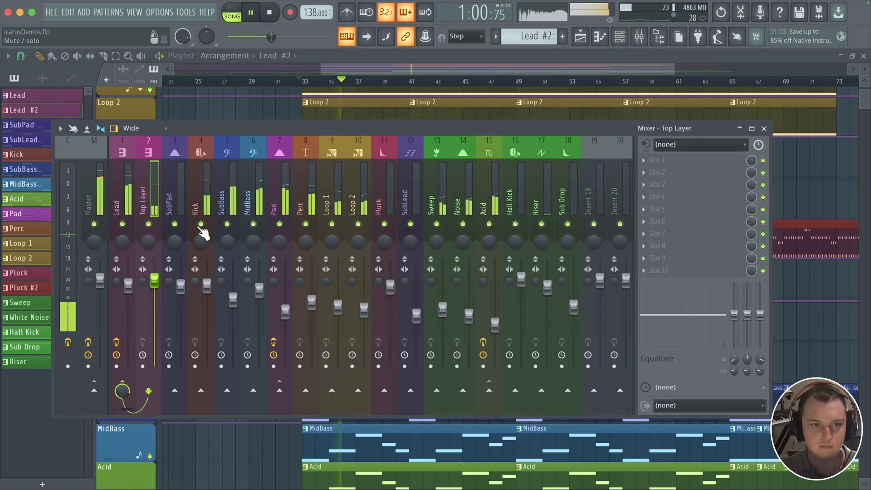
right_click(149, 223)
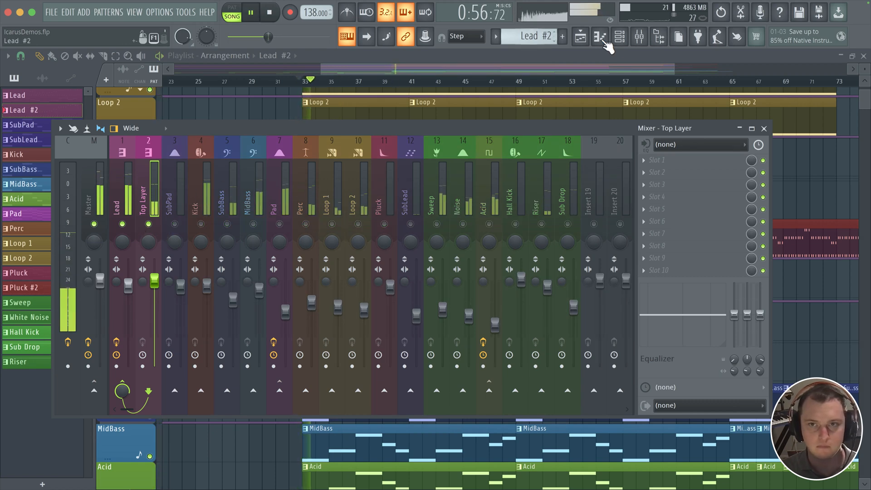
click(620, 36)
click(350, 101)
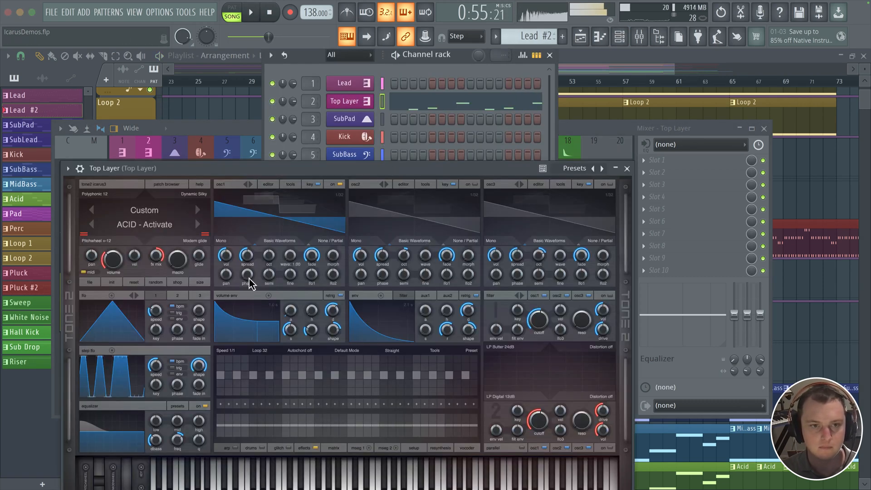
Stop playback, reposition the synth window, and reset the dbase control of the Top Layer synth's equalizer
key(space)
drag(277, 168, 211, 70)
double_click(144, 383)
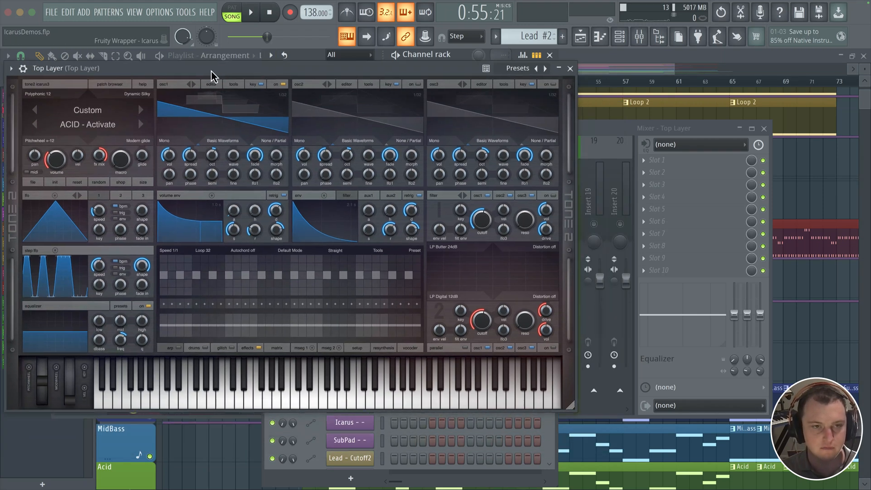
Set oscillator 1 of the Top Layer synth to the MegaStereo 12 unison mode
click(172, 143)
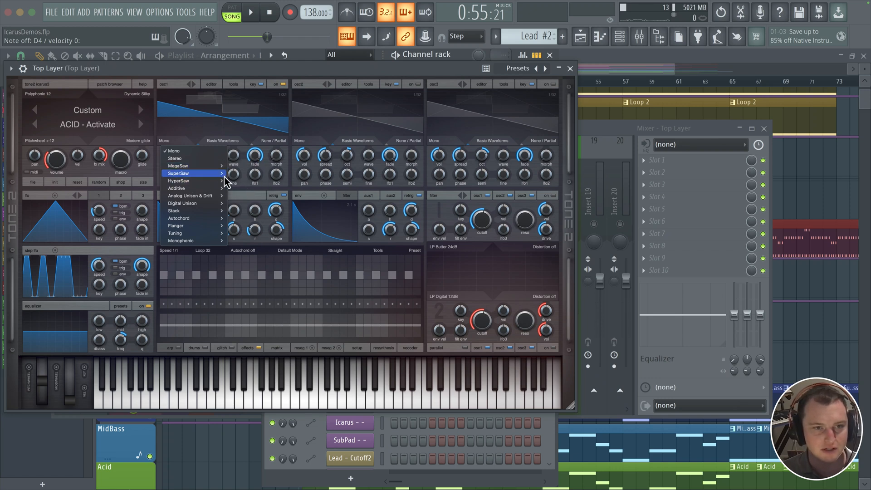
mouse_move(221, 166)
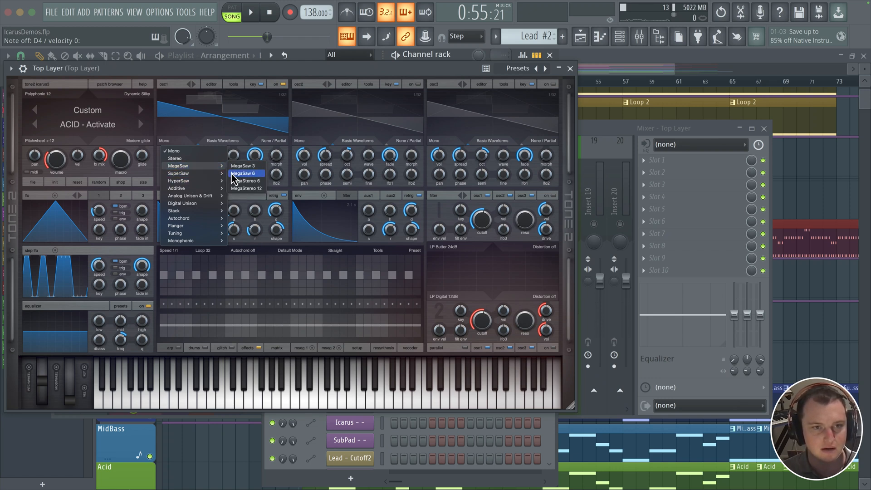
click(246, 188)
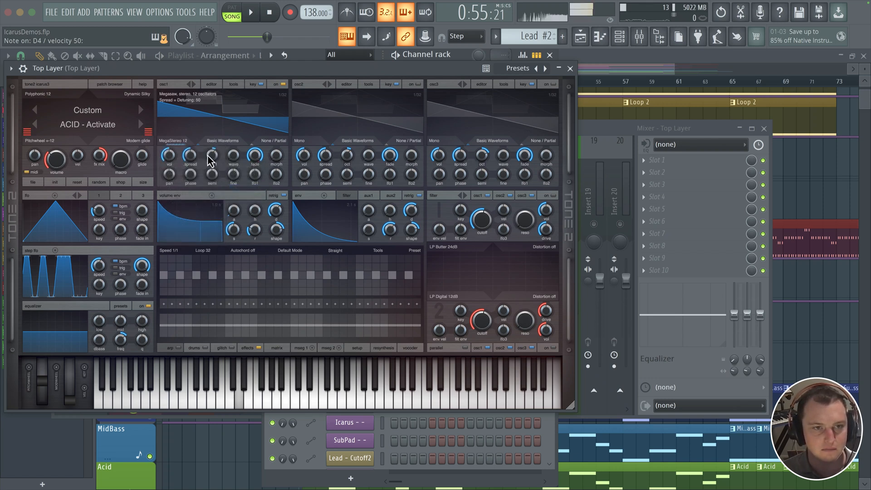
Raise the volume envelope's sustain to full and lengthen its release
drag(234, 230, 253, 183)
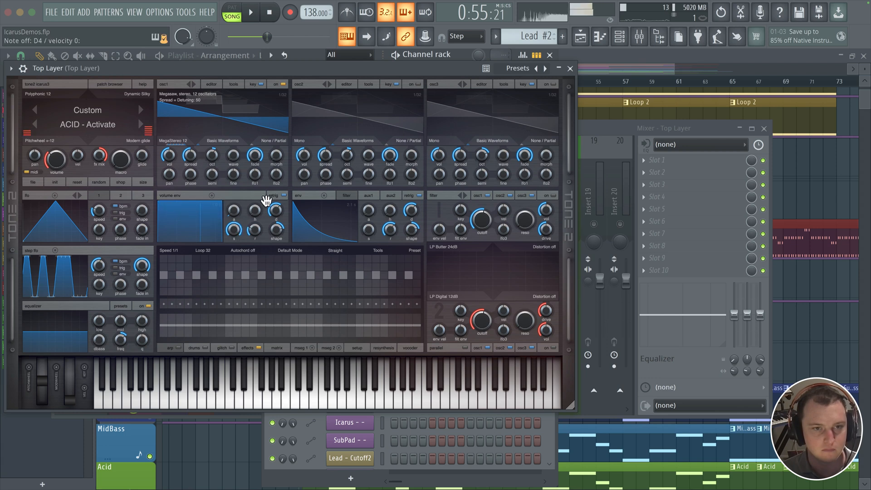
drag(257, 229, 257, 214)
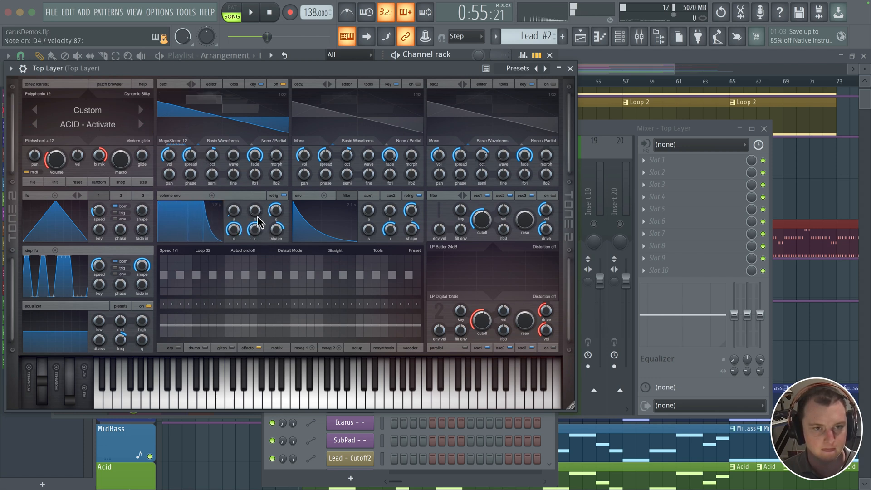
Play the song while adjusting oscillator 1's spread and lowering its volume to about 36
key(space)
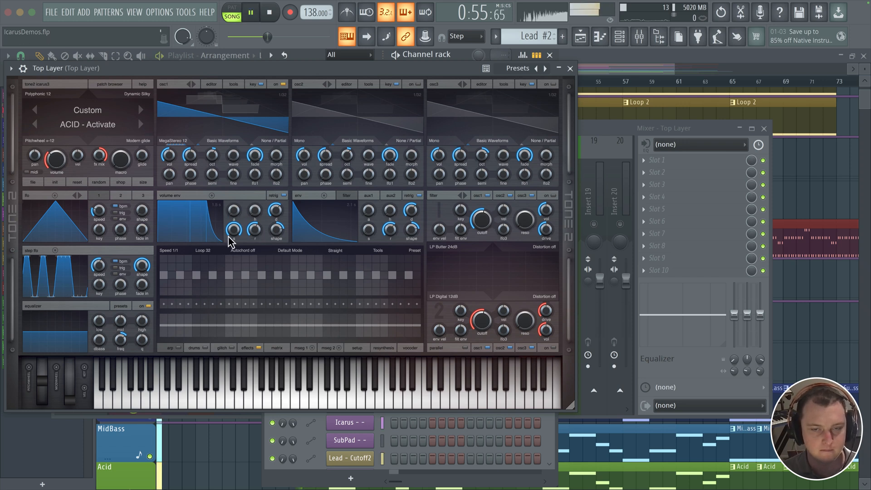
drag(190, 160, 189, 161)
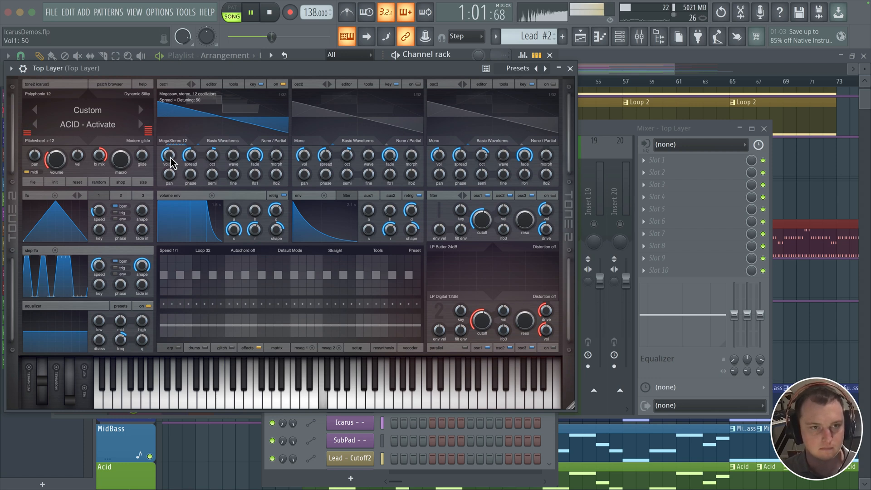
drag(167, 194, 169, 160)
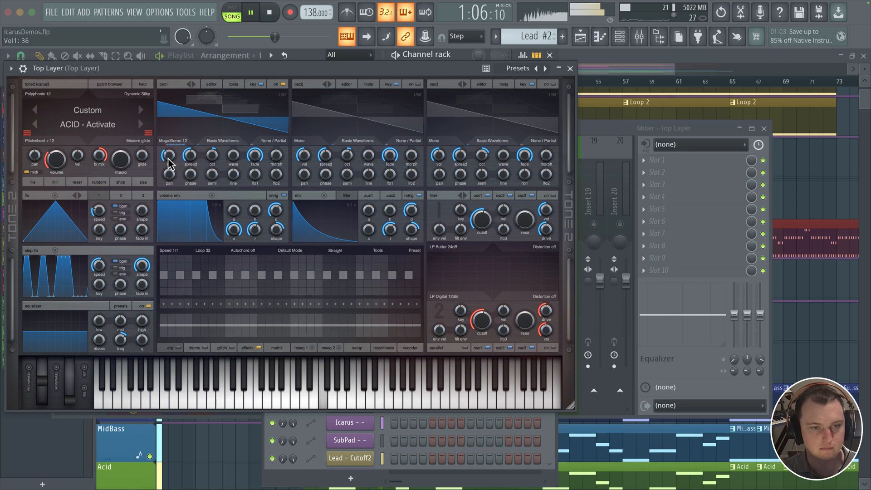
key(space)
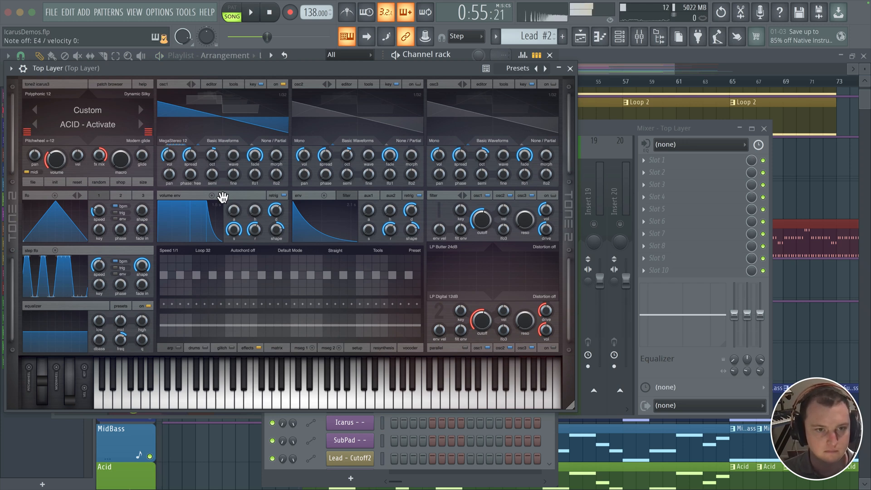
Lower the volume envelope's sustain to about 65, shorten its decay, and set oscillator 1's detuning spread to 48
mouse_move(234, 229)
mouse_down()
mouse_move(229, 254)
mouse_move(228, 243)
mouse_up()
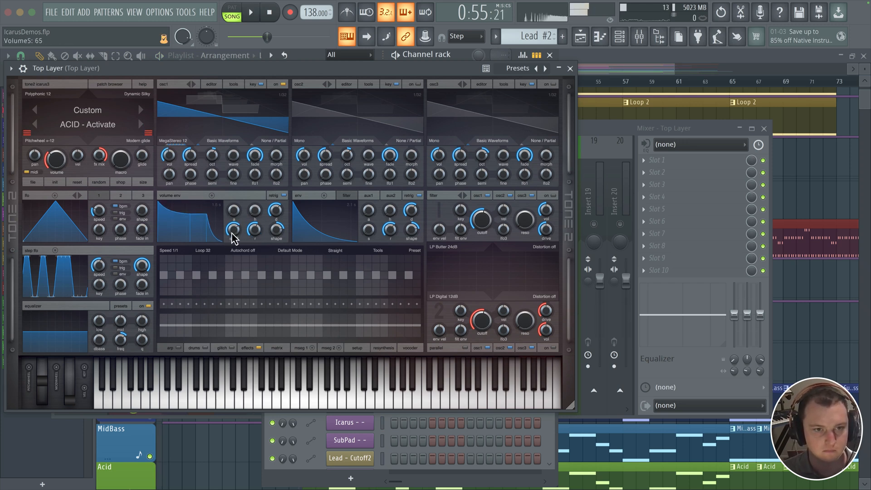
drag(275, 212, 274, 218)
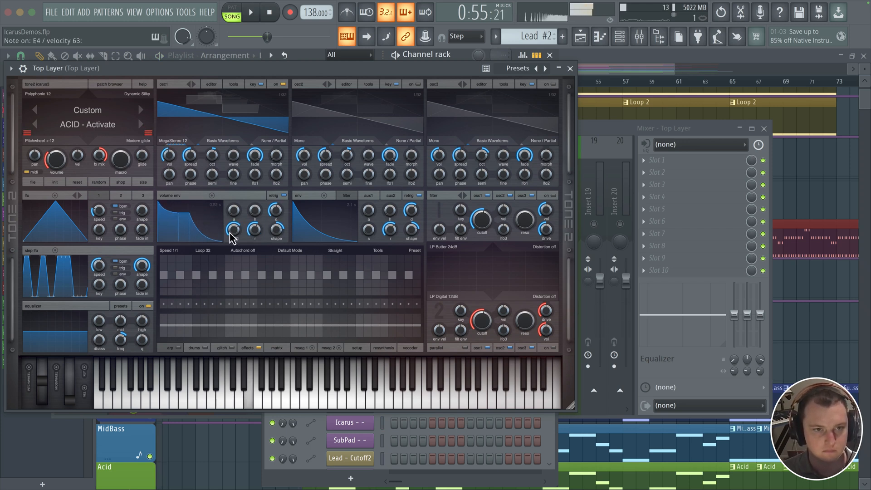
drag(184, 162, 186, 160)
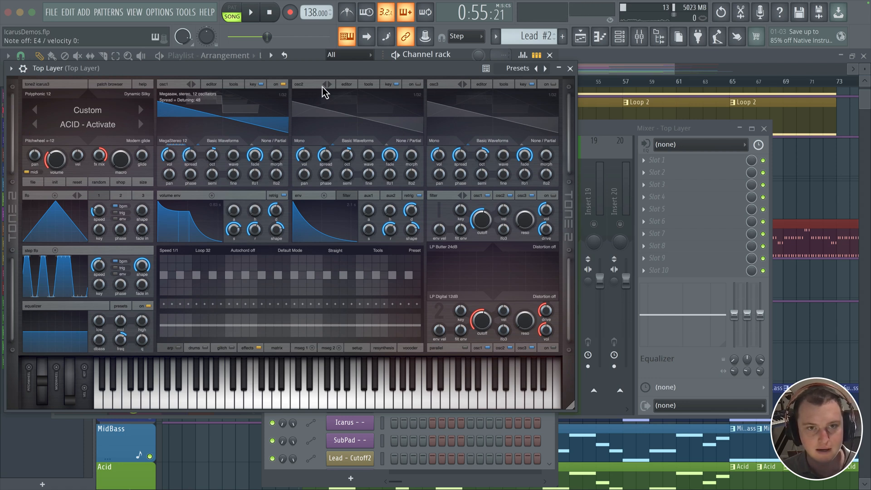
Copy oscillator 1 to oscillator 2, with a detuning spread of 57 and a volume of about 32 on the copy
click(238, 89)
click(344, 111)
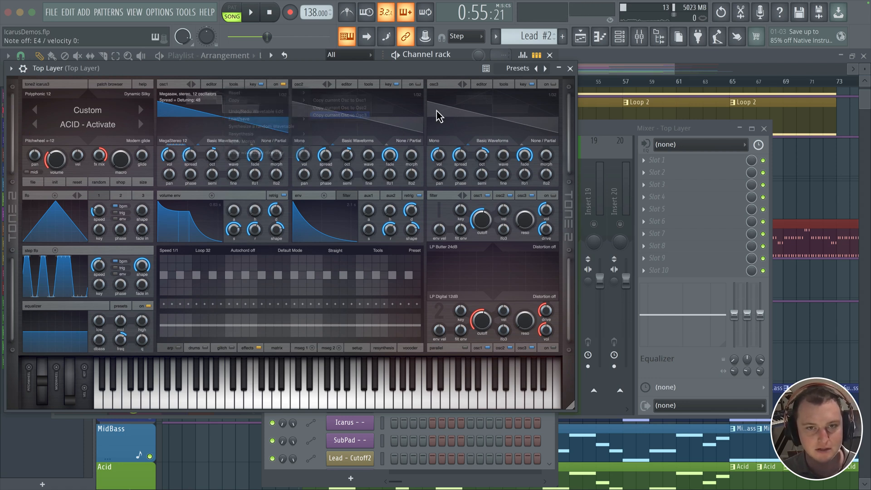
drag(303, 162, 298, 186)
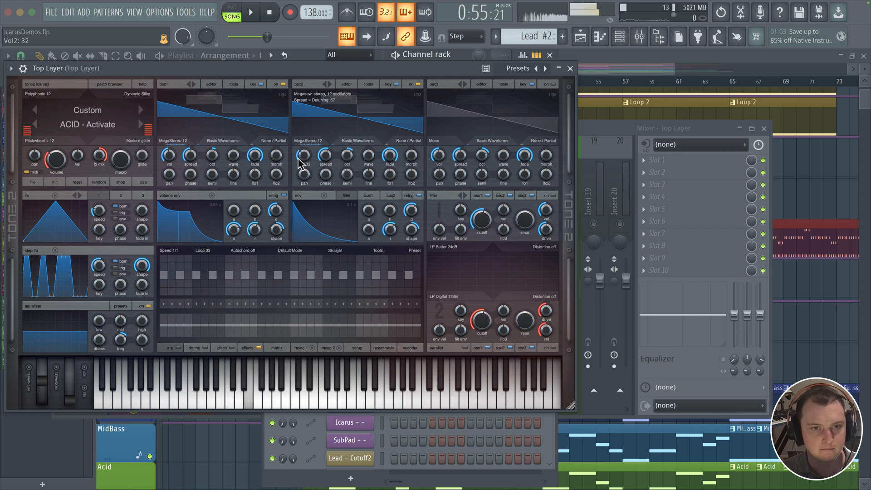
drag(298, 156, 300, 155)
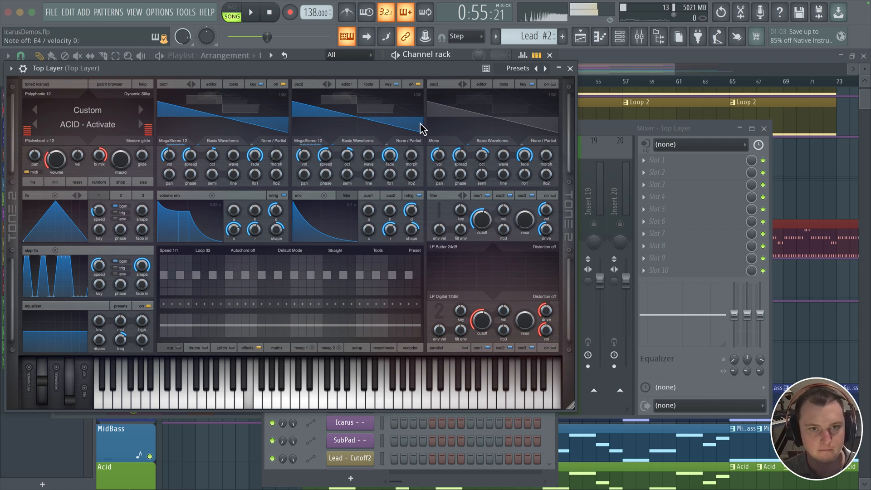
Copy oscillator 2 to oscillator 3 and switch the copy to the JP8000 SuperSaw mode
click(367, 87)
mouse_move(399, 100)
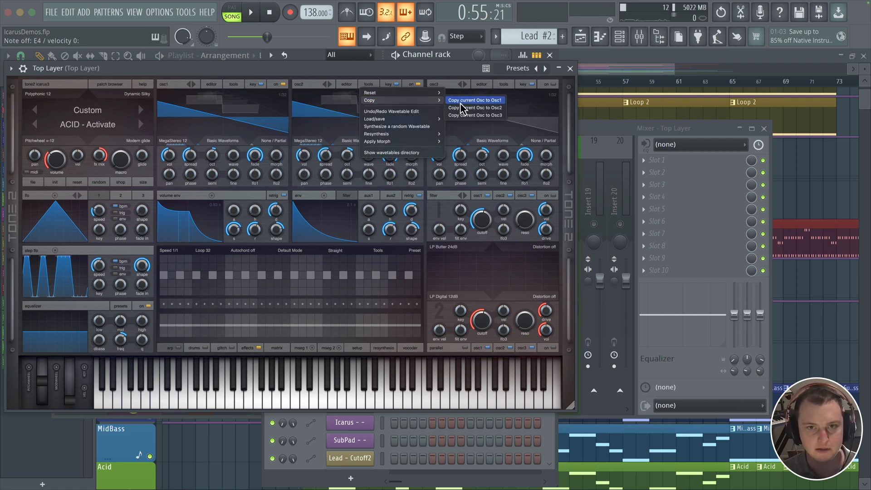
click(463, 115)
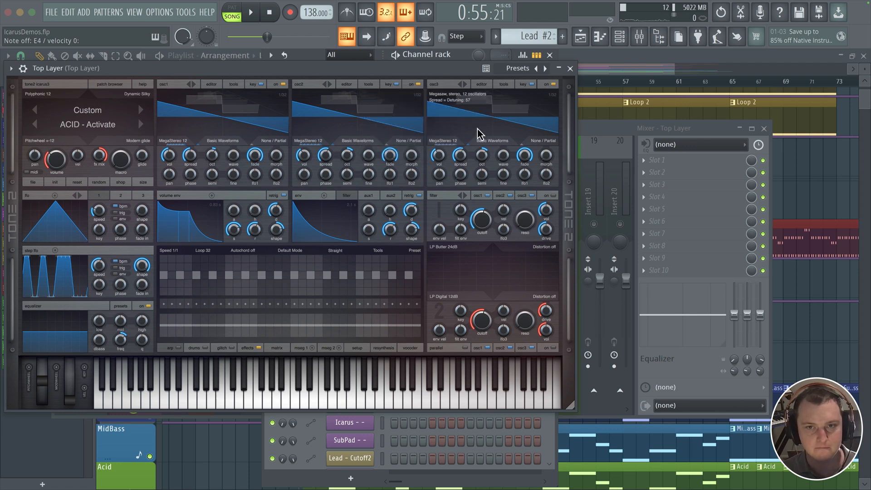
click(443, 142)
mouse_move(472, 174)
click(508, 181)
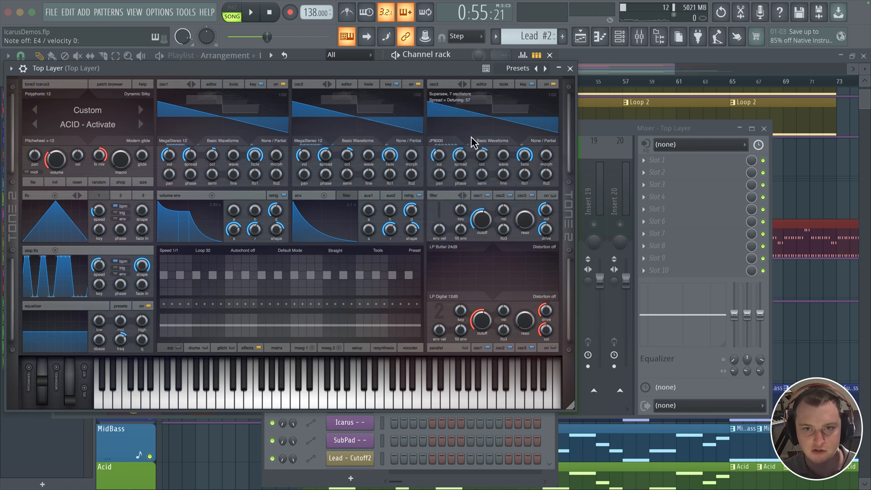
Narrow oscillator 3's detuning spread to about 32 and adjust its volume
drag(459, 160, 480, 159)
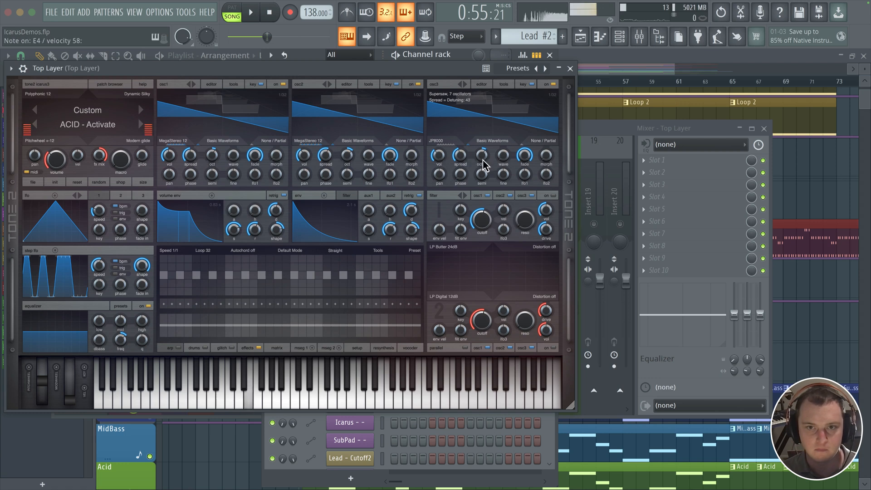
drag(436, 155, 456, 169)
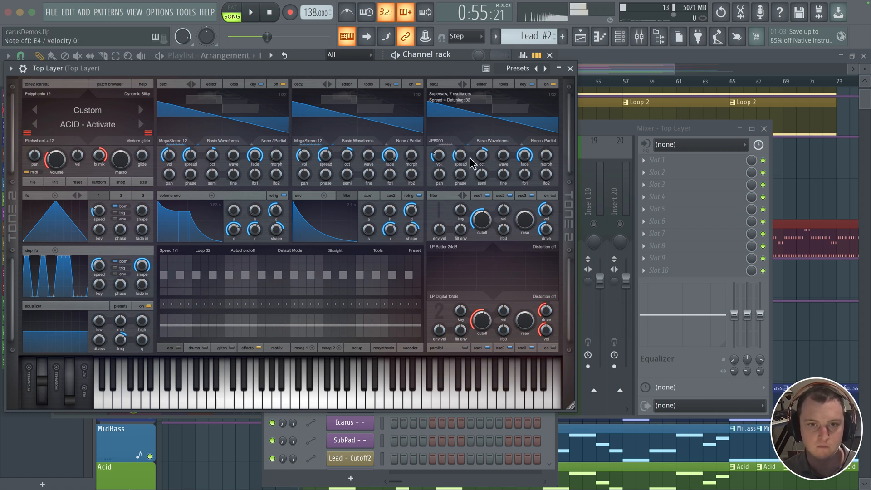
drag(462, 165, 461, 164)
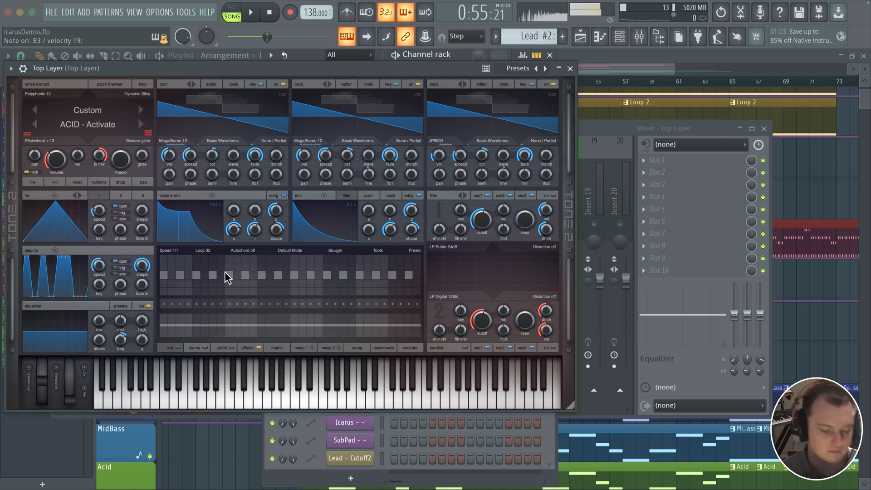
Play the song and set the volume envelope's release to about 0.626 s
key(space)
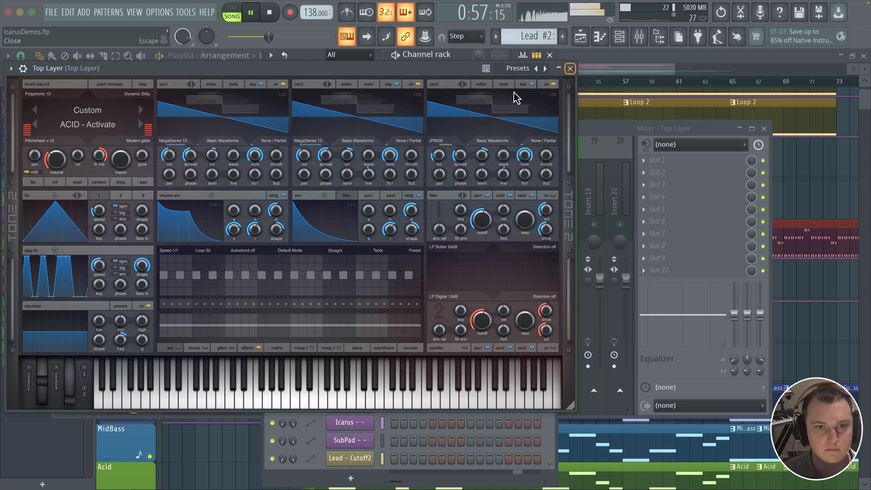
scroll(255, 231, down, 3)
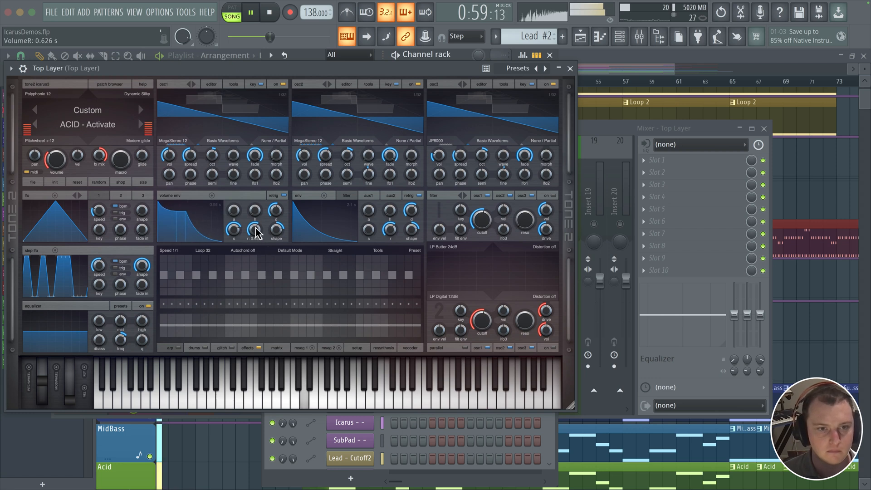
Add Reverb Medium as the synth's FX2 effect with 29% mix, 27.2 m size and 34% damp
click(248, 349)
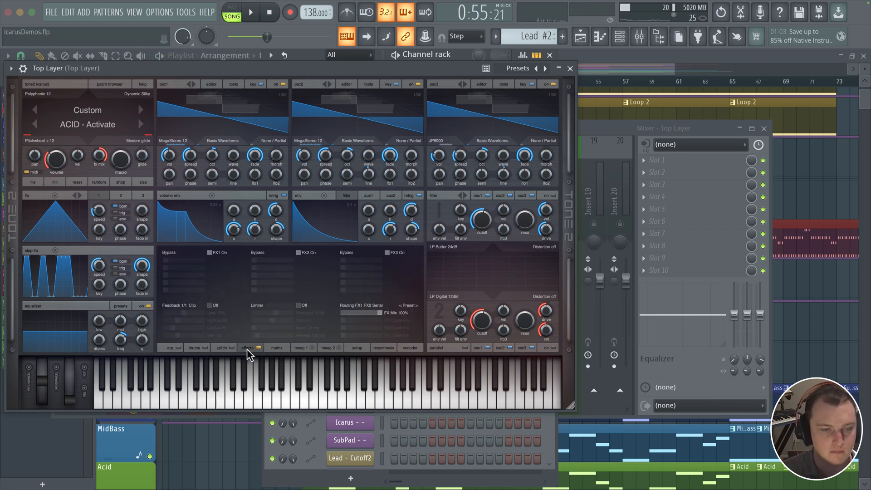
click(267, 253)
mouse_move(272, 271)
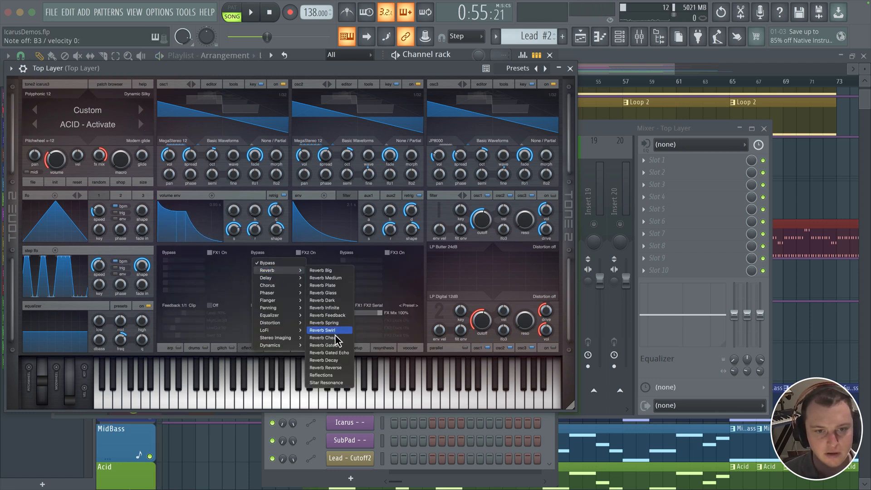
click(313, 278)
drag(265, 261, 267, 276)
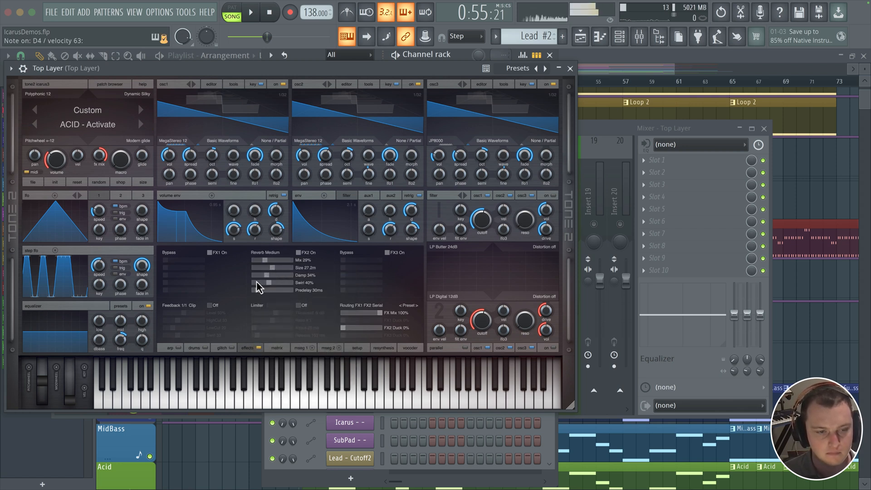
Shape the synth's equalizer with a slight high boost, a low cut at about 165 Hz and reduced mids
drag(144, 323, 111, 330)
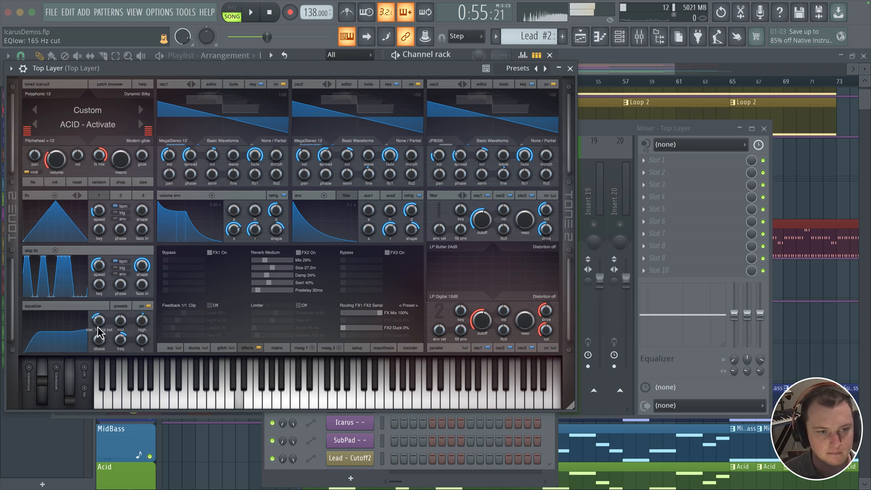
drag(121, 327, 119, 348)
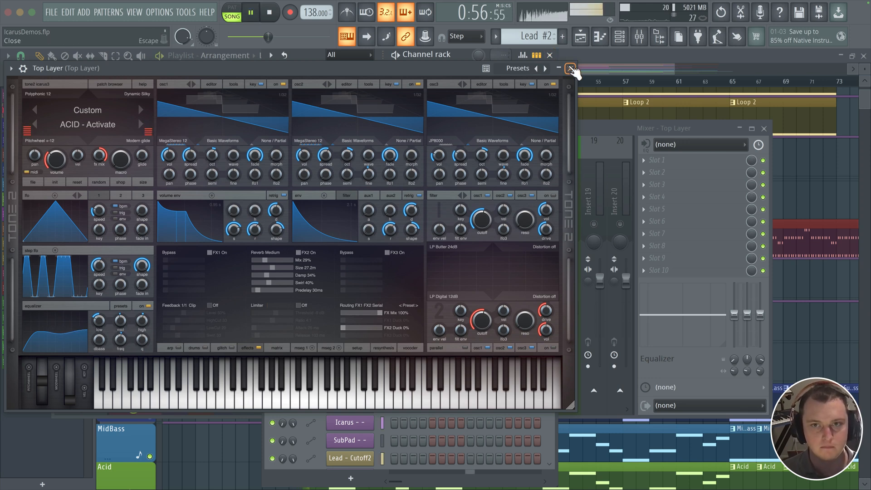
Lengthen the volume envelope's release during playback, and close the synth window with playback stopped
drag(256, 229, 257, 228)
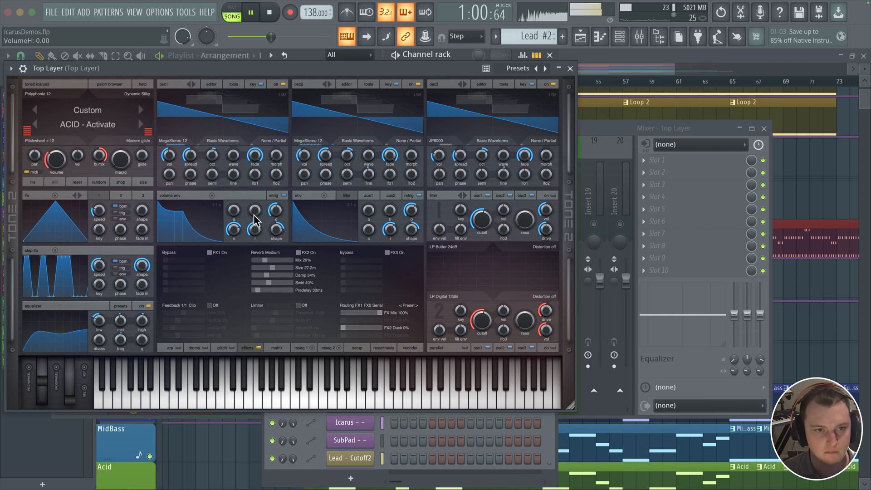
click(571, 69)
key(space)
Open the Top Layer channel's notes in the piano roll and select all of them
click(425, 98)
scroll(93, 247, up, 3)
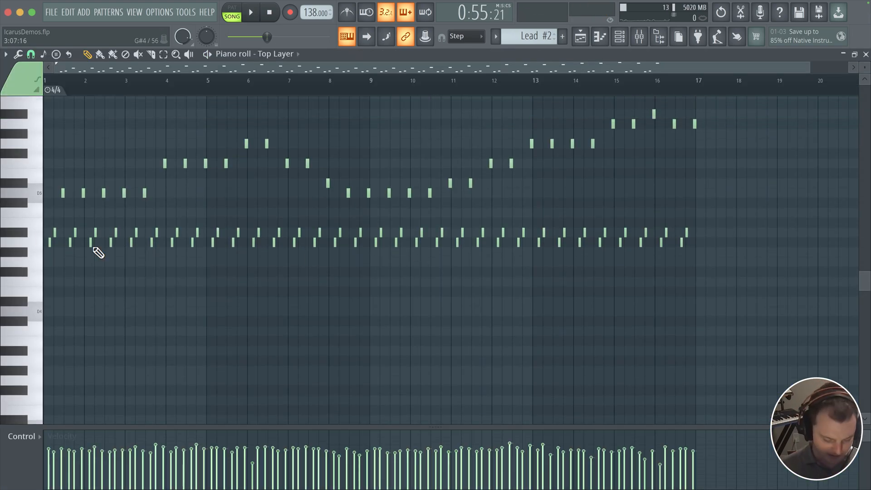
scroll(5, 237, up, 8)
key(ctrl+a)
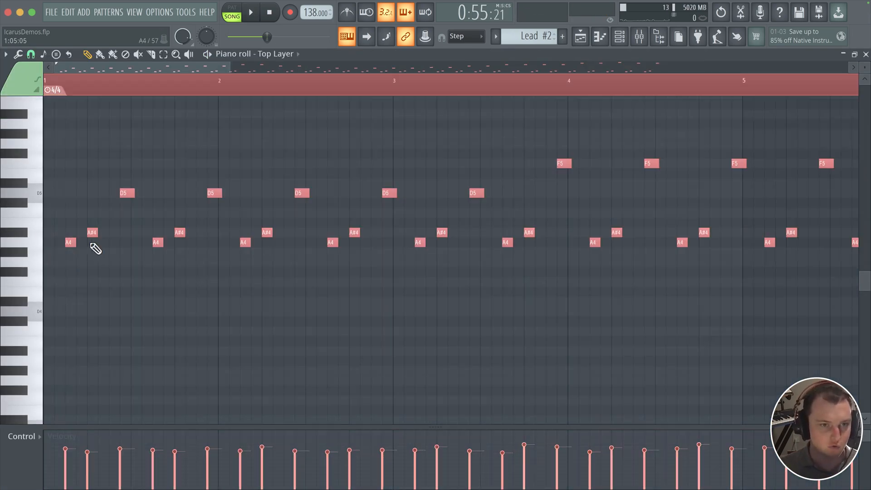
key(super+Tab)
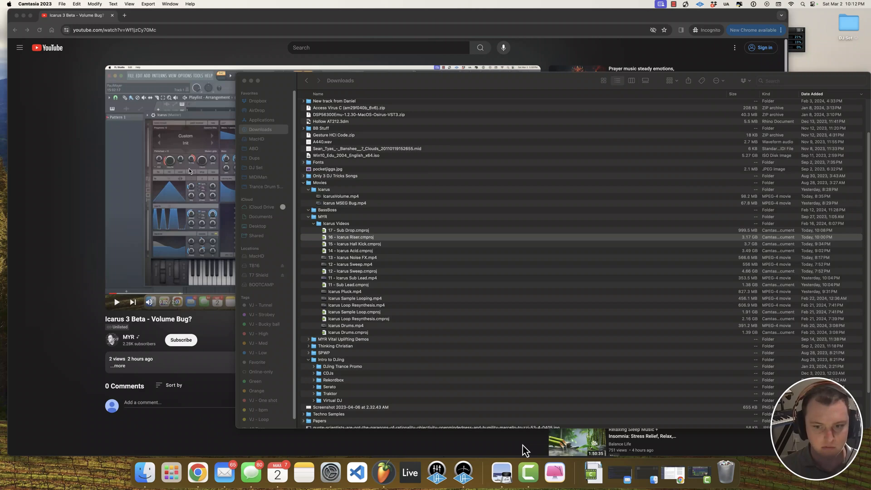
click(381, 482)
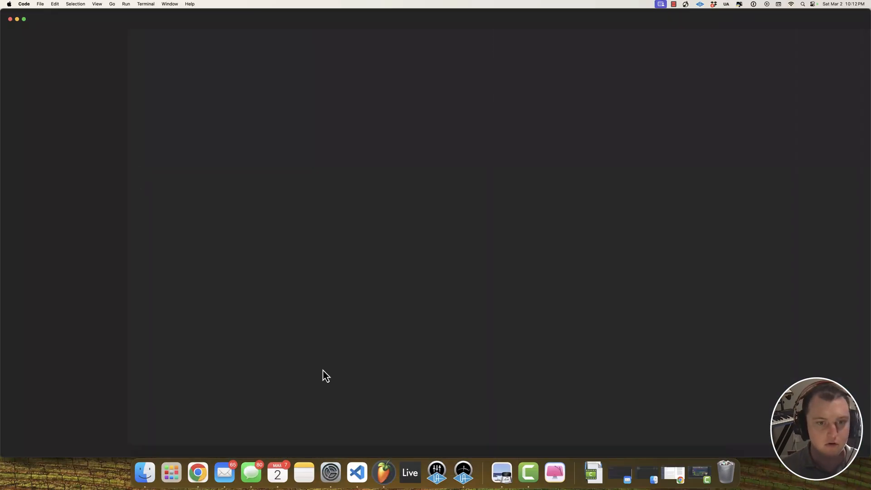
click(383, 473)
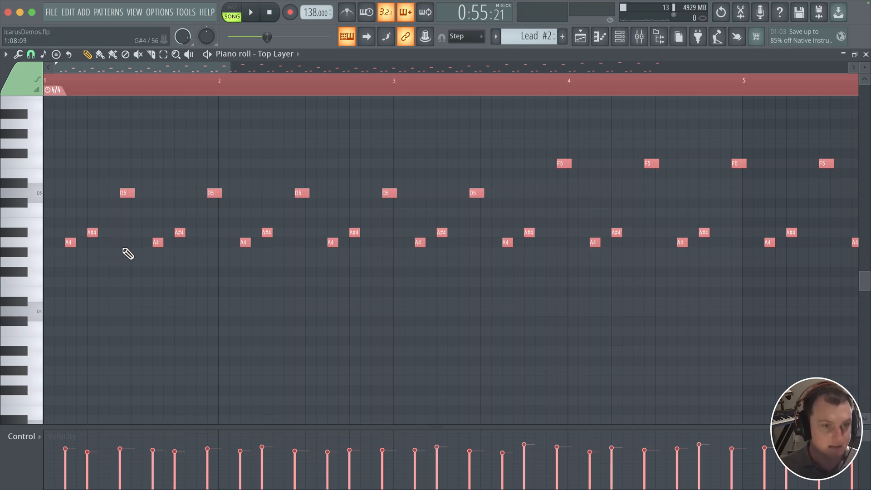
Quantize the Top Layer notes with the Default riff machine template and play the song to check the timing
click(18, 54)
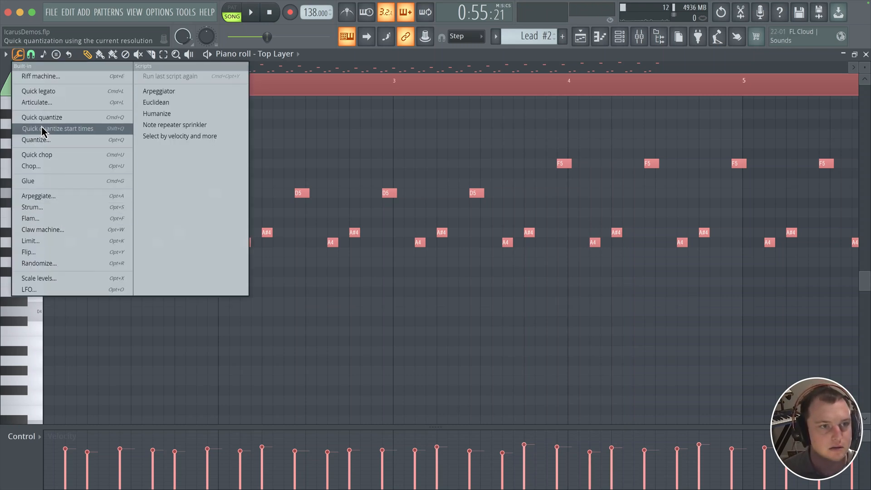
click(42, 138)
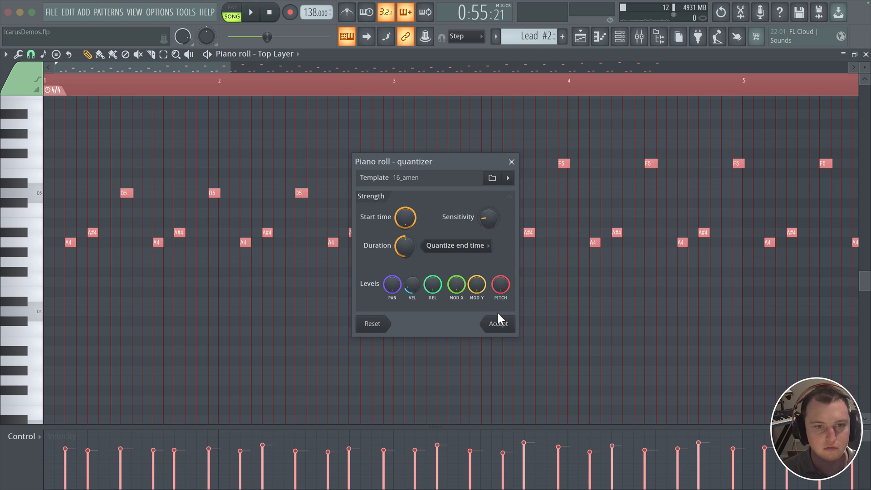
click(508, 177)
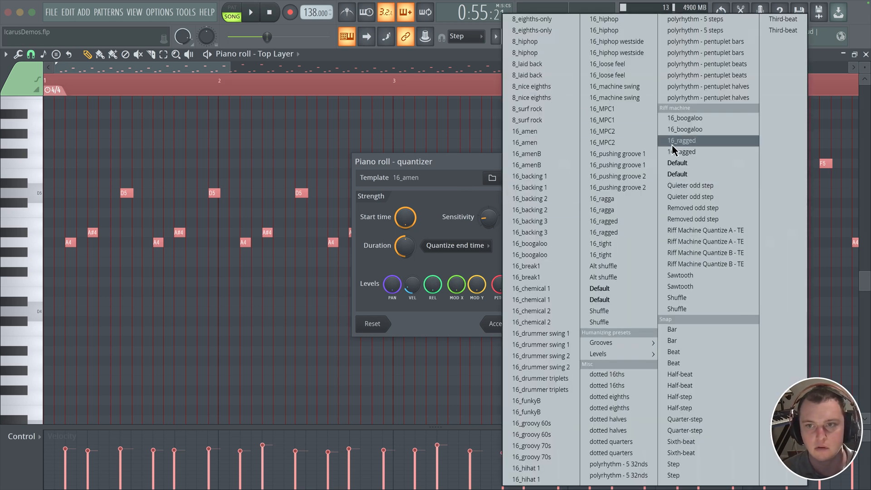
click(679, 164)
click(500, 324)
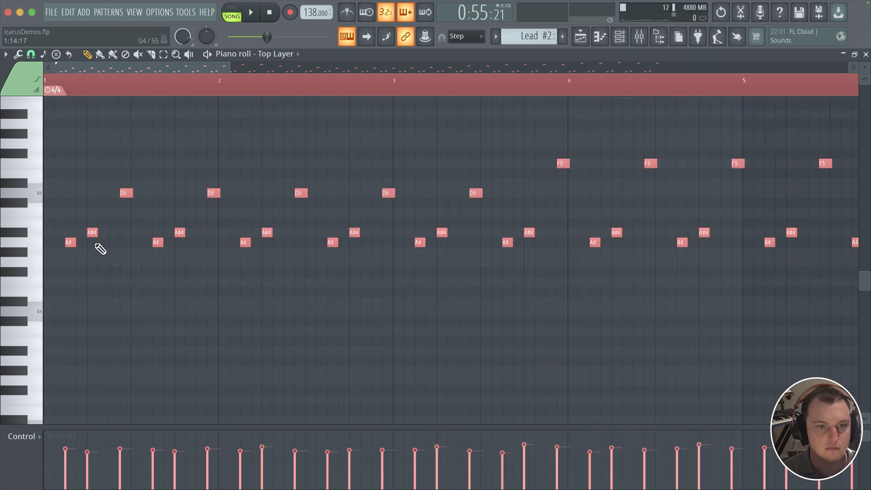
key(space)
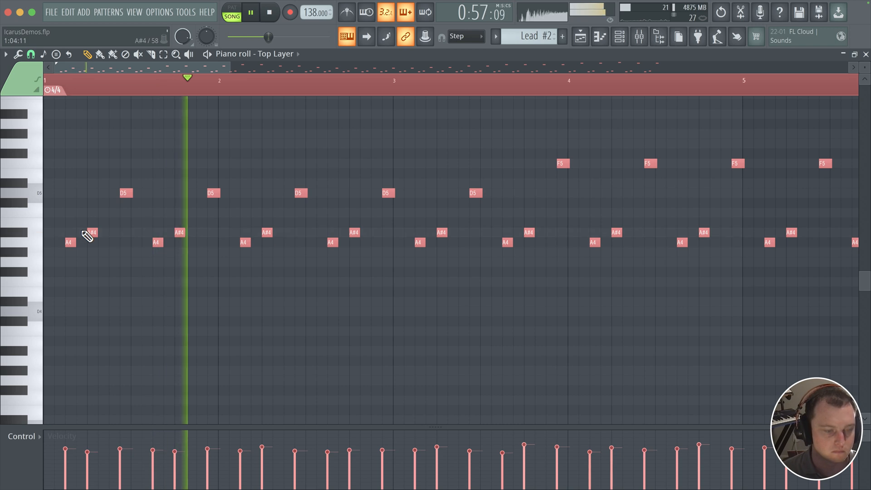
Quick-quantize the Top Layer notes during playback and lengthen all of them slightly
click(18, 54)
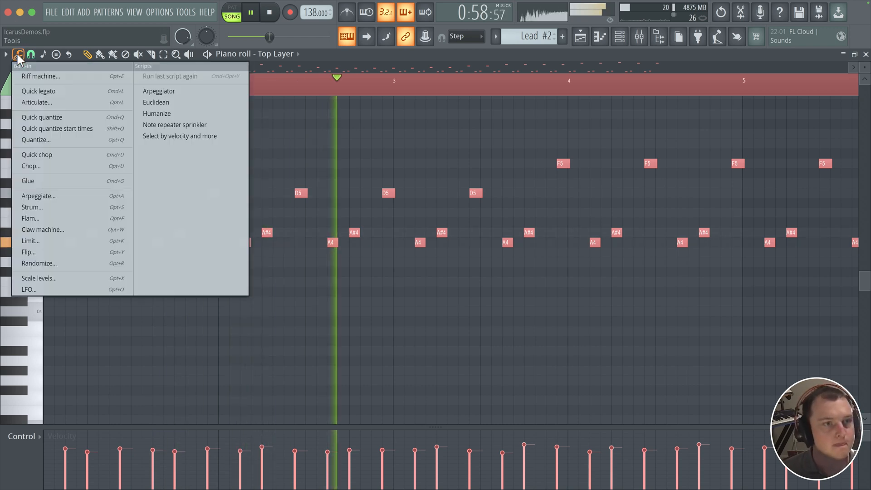
click(48, 119)
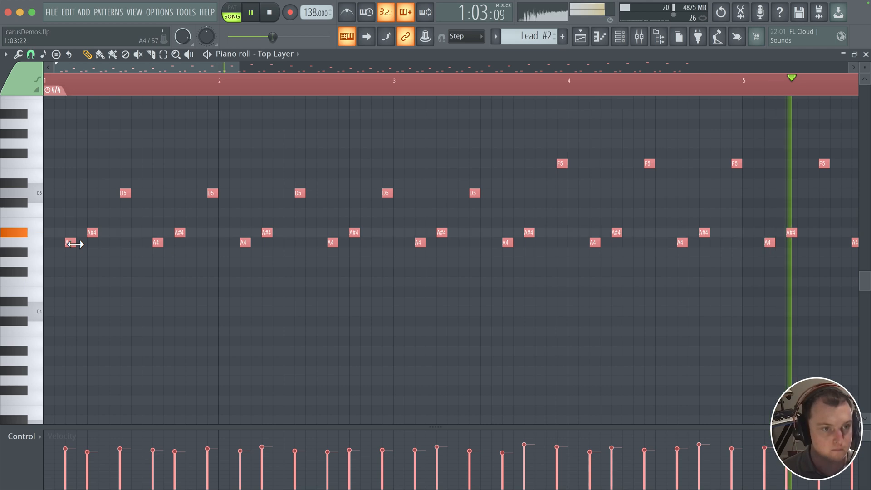
drag(75, 244, 78, 244)
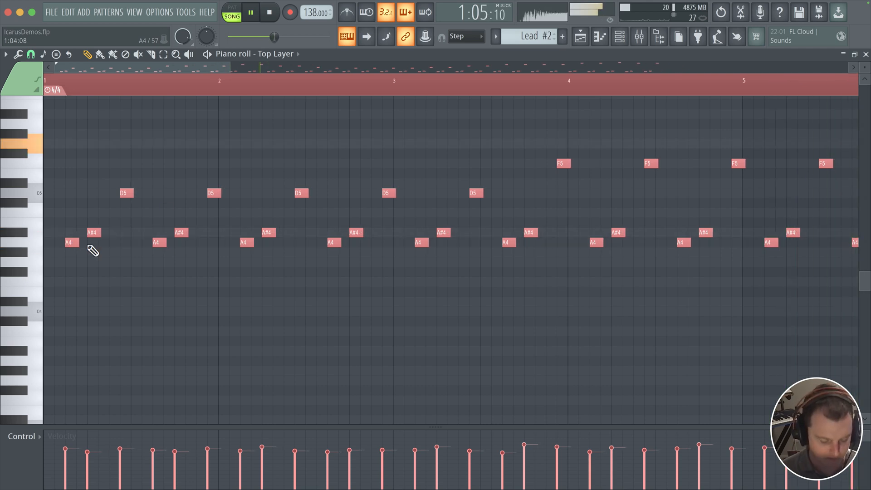
Lower the Top Layer mixer track's volume to 86% (-3.2 dB) and stop playback
click(639, 36)
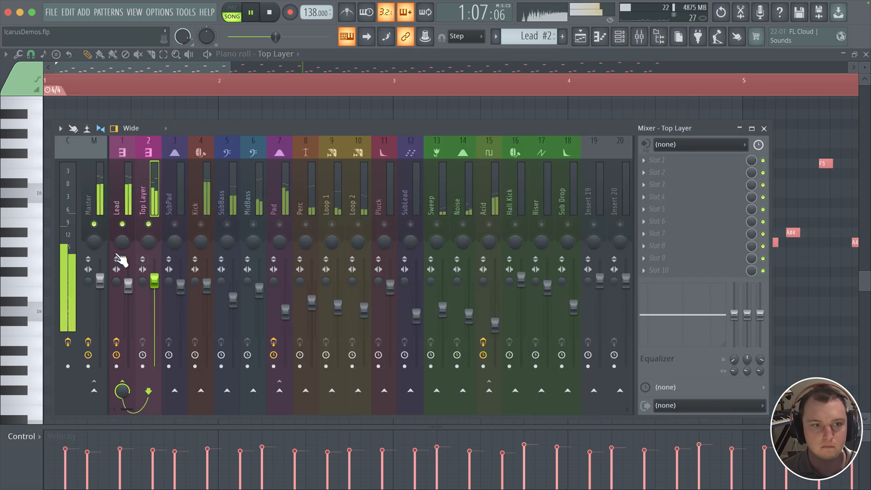
click(150, 224)
mouse_move(145, 280)
mouse_down()
mouse_move(146, 324)
mouse_move(150, 288)
mouse_up()
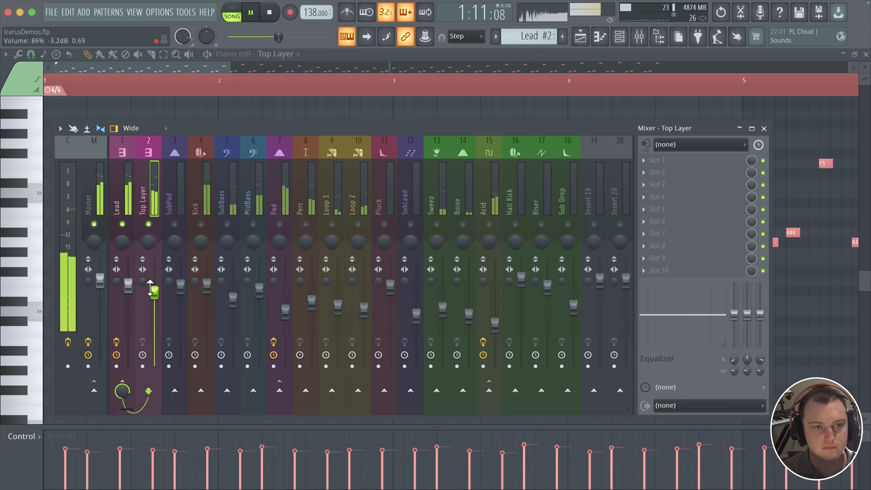
key(space)
Reopen the Top Layer synth and load Delay Classic as its FX3 effect
click(600, 37)
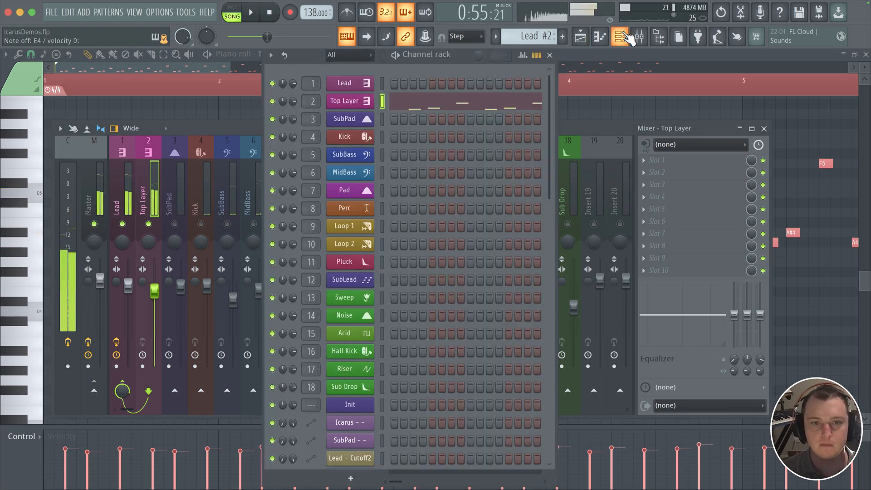
click(369, 102)
click(250, 348)
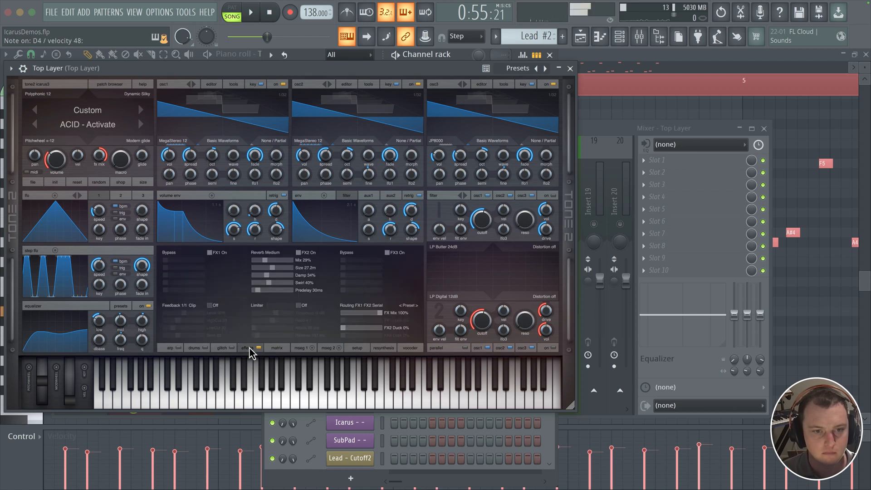
click(360, 260)
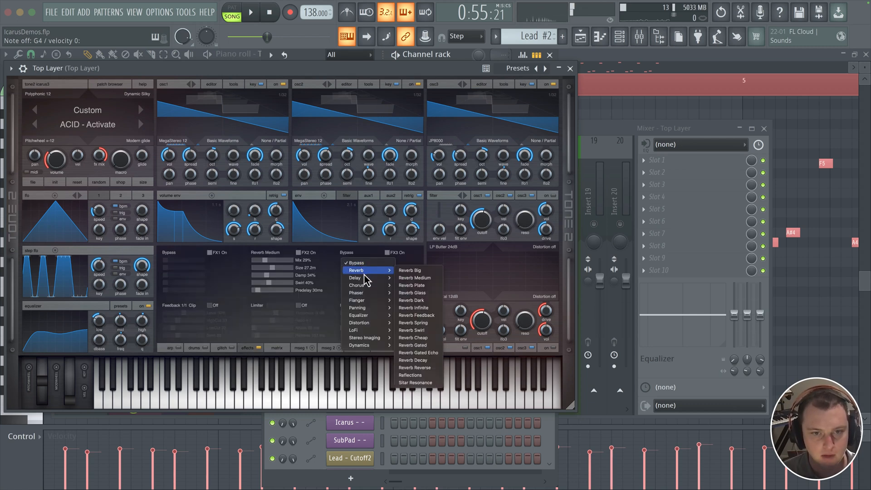
mouse_move(362, 278)
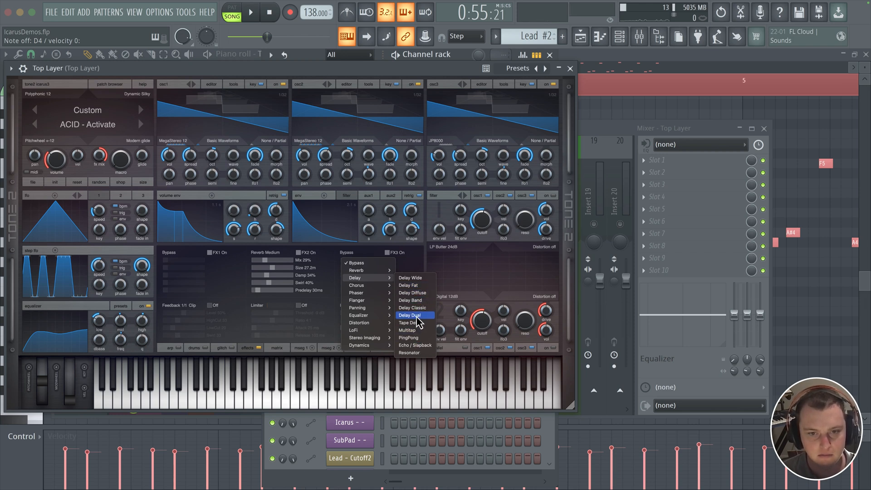
click(415, 309)
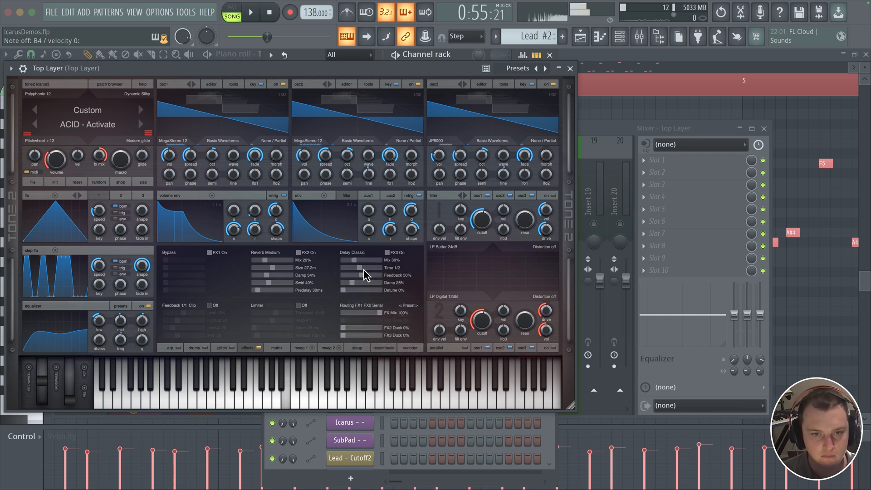
Reduce the delay's feedback slightly, keep its mix at 30%, and open up the first filter's cutoff
drag(366, 270, 364, 270)
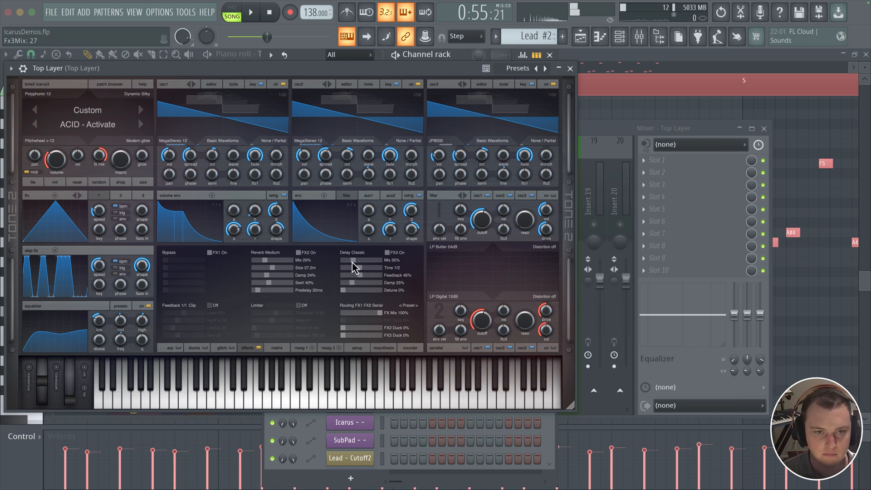
scroll(55, 149, up, 3)
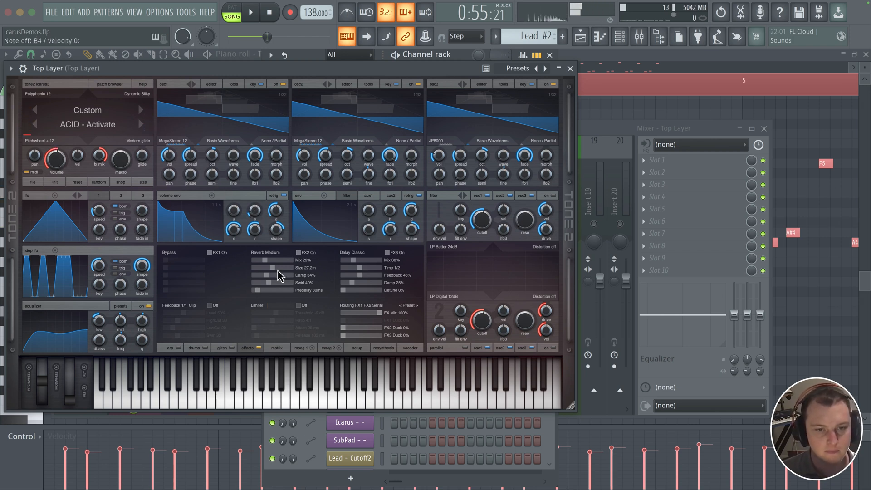
drag(481, 224, 494, 180)
mouse_move(523, 220)
mouse_down()
mouse_move(524, 210)
mouse_move(524, 220)
mouse_up()
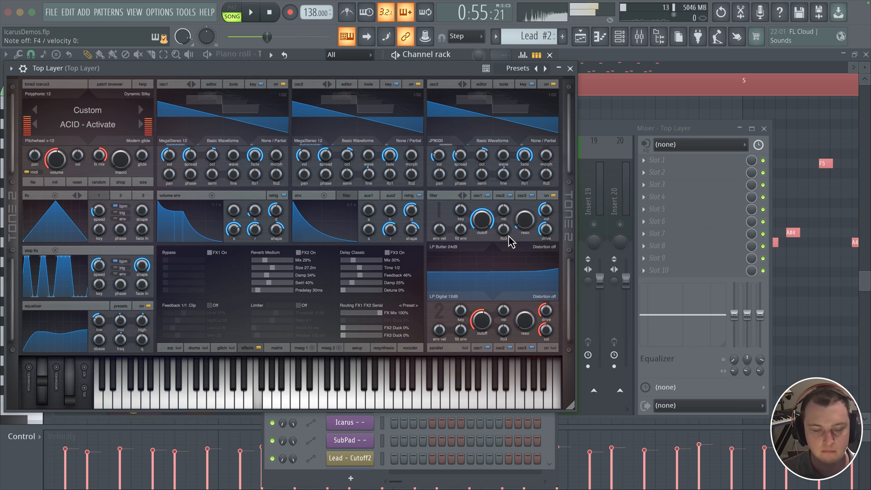
Route Lfo1+ to Osc1's Fine 1 in the first modulation matrix slot with an amount of about 29
click(277, 348)
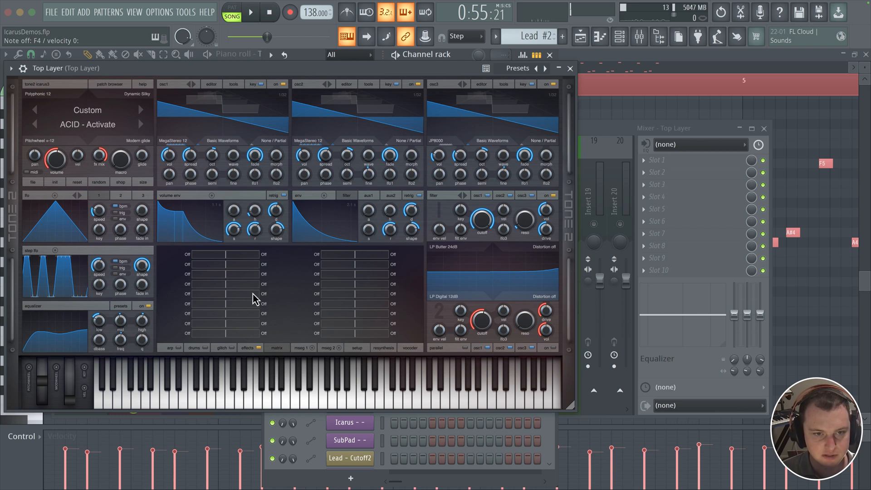
click(186, 267)
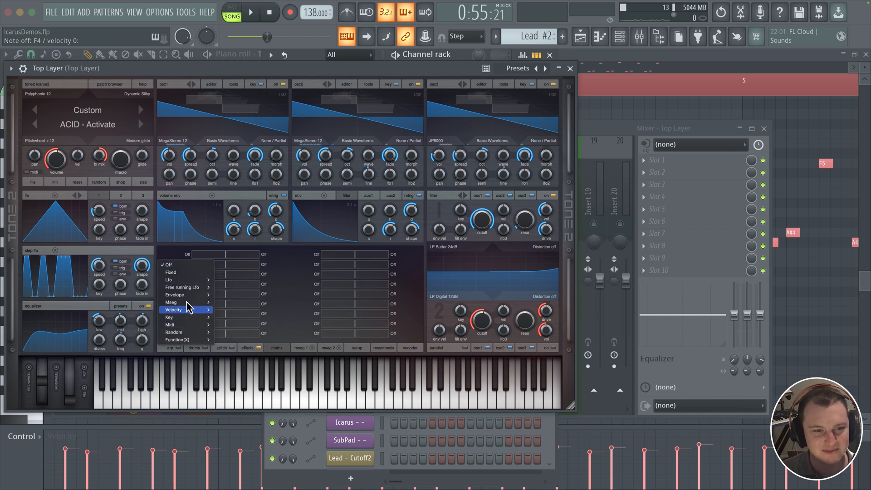
mouse_move(186, 281)
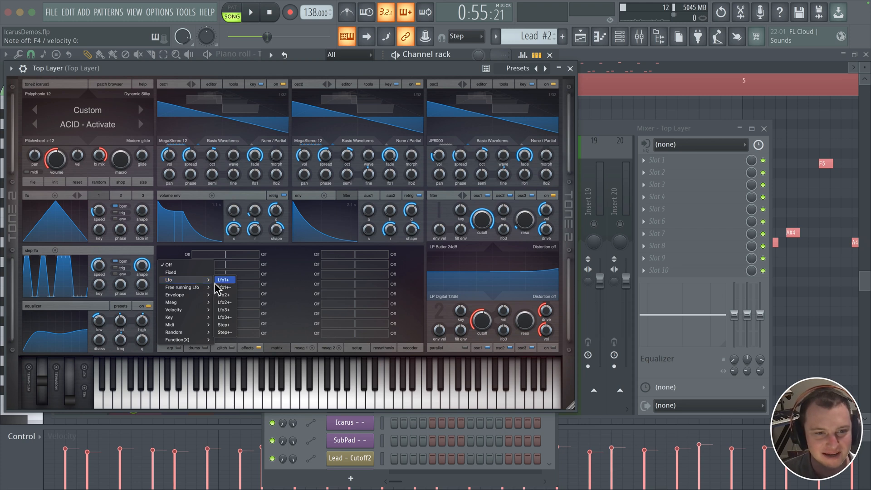
click(252, 267)
click(265, 254)
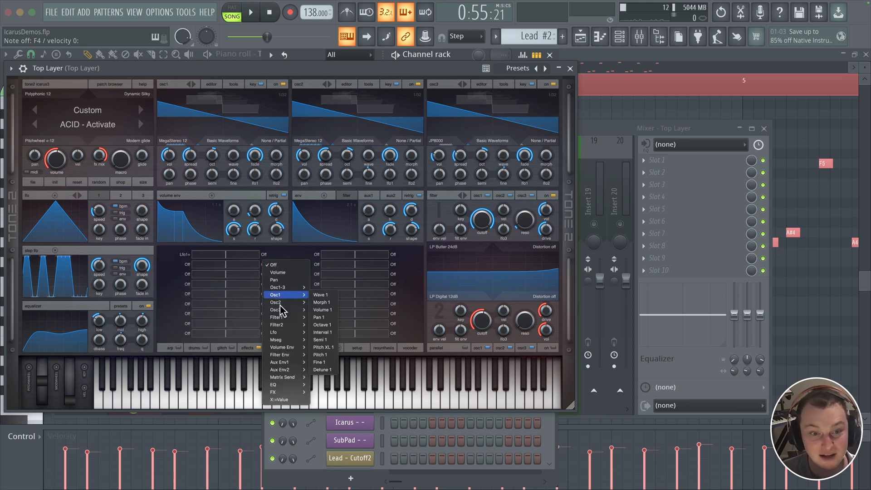
mouse_move(282, 295)
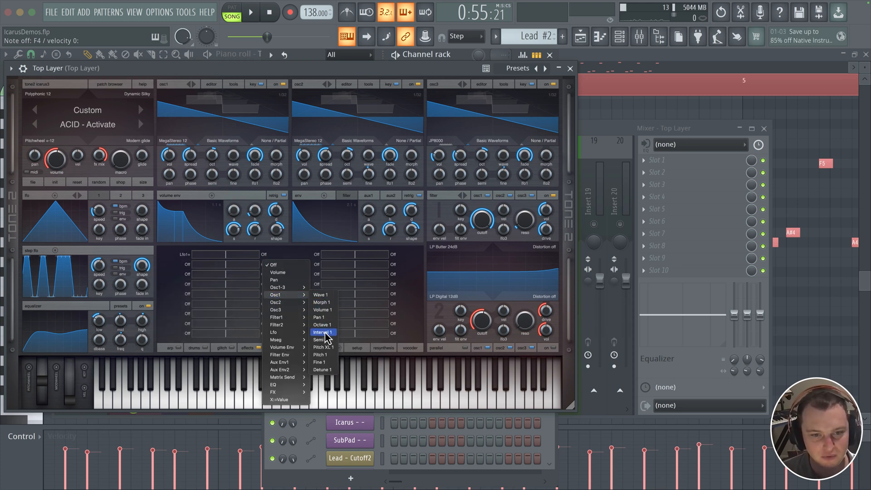
click(327, 362)
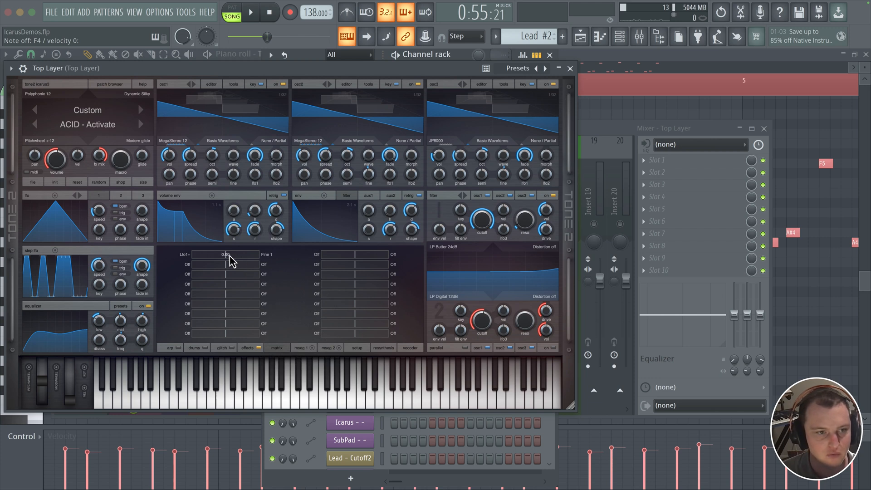
drag(108, 195, 109, 194)
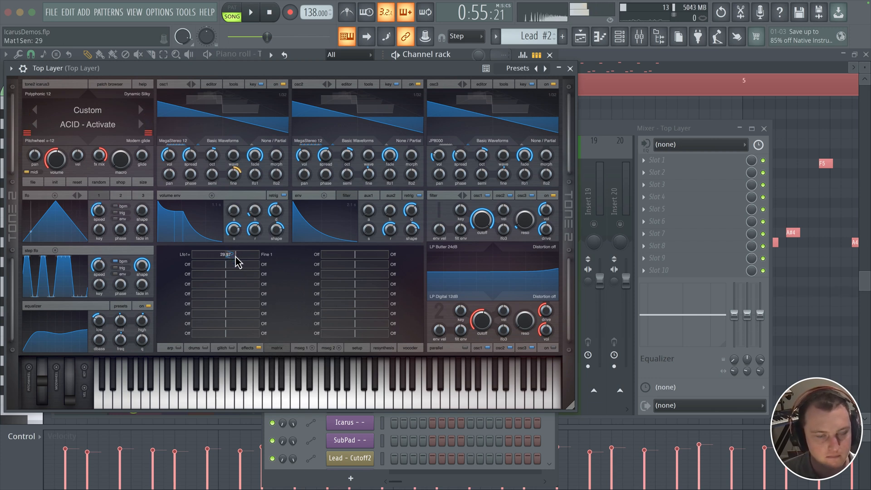
Set the source of the first and second matrix slots to Lfo1+-
click(264, 265)
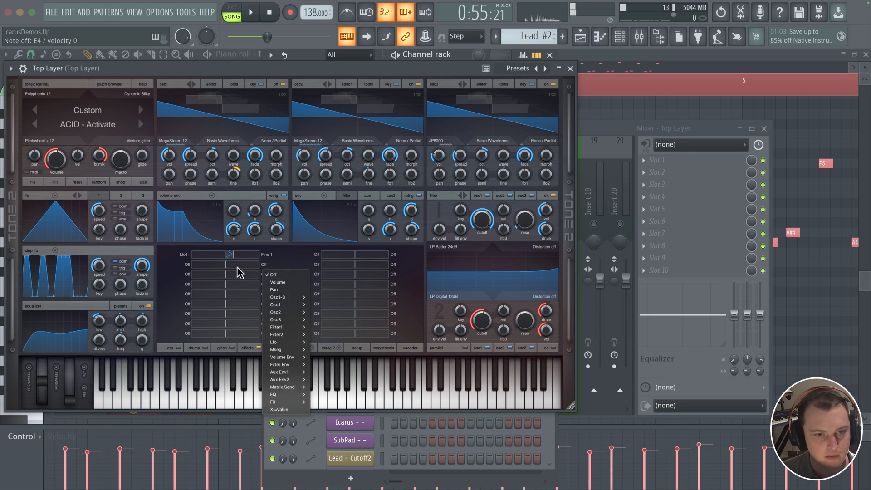
click(187, 264)
mouse_move(200, 290)
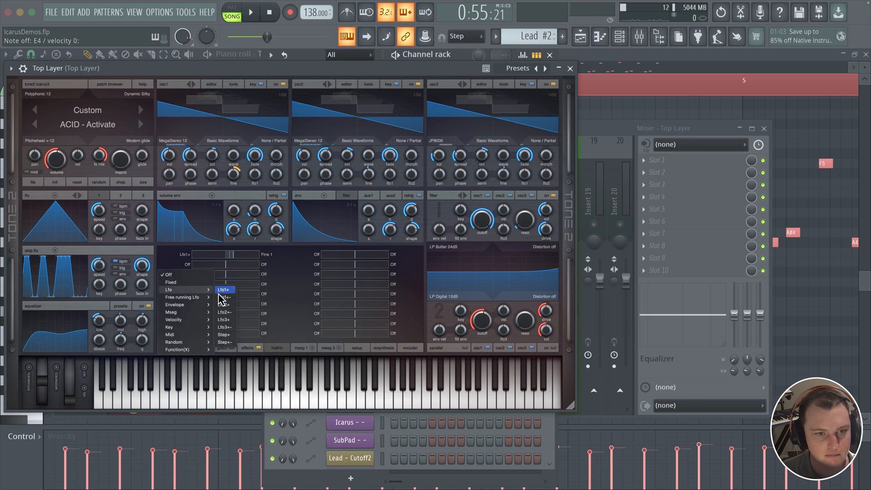
click(223, 297)
click(187, 274)
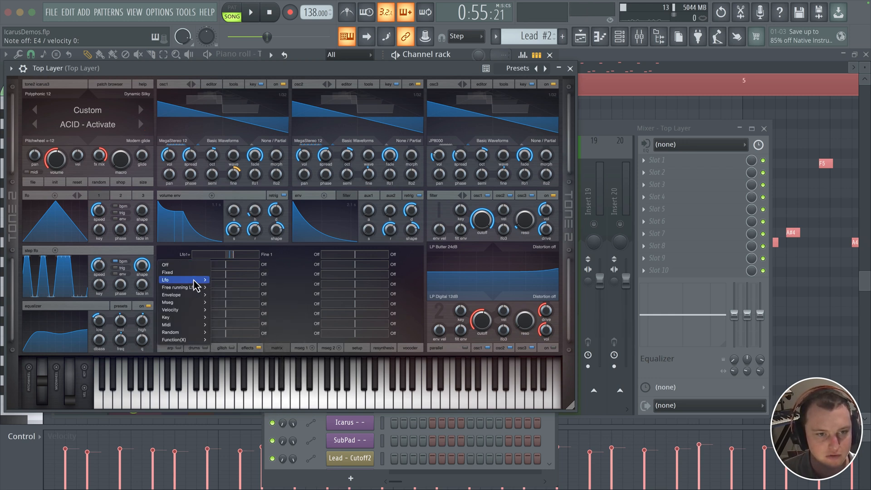
click(201, 285)
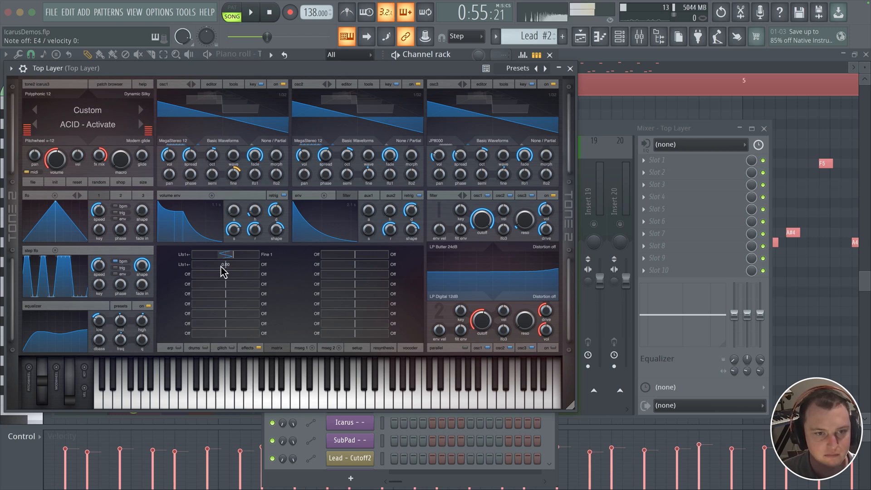
Target Osc2's Fine 2 with the second matrix slot, using a small negative amount
click(264, 264)
mouse_move(287, 306)
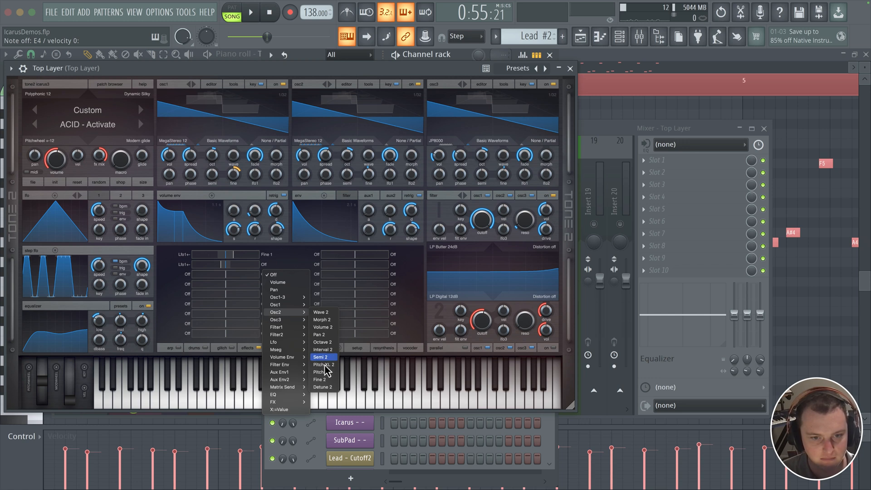
click(323, 380)
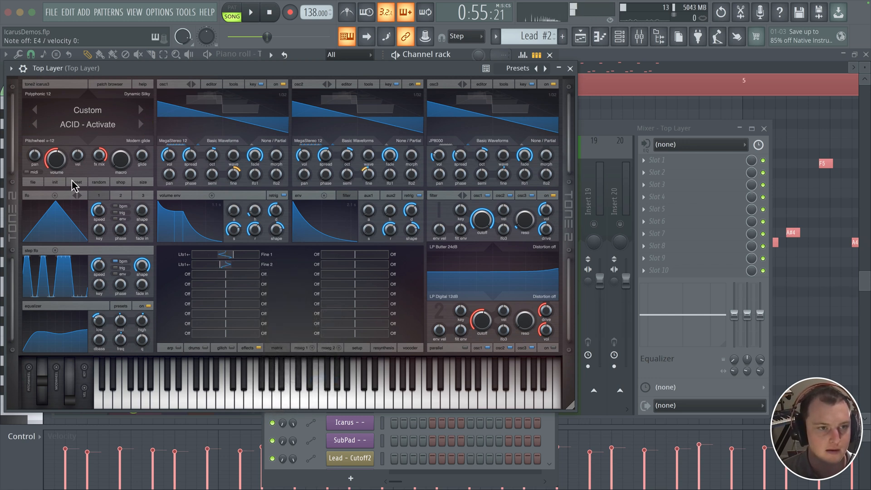
Show LFO 2 and route Lfo2+- to Osc3's Fine 3 in the third modulation matrix slot
click(104, 197)
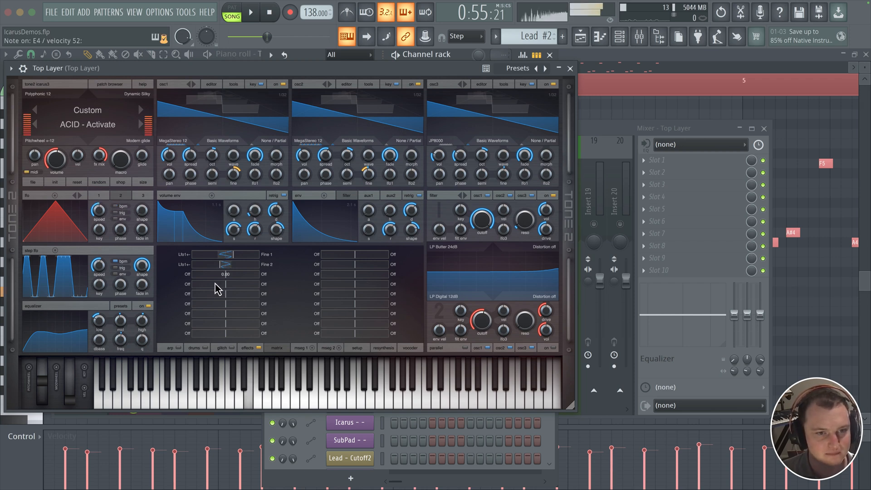
click(187, 276)
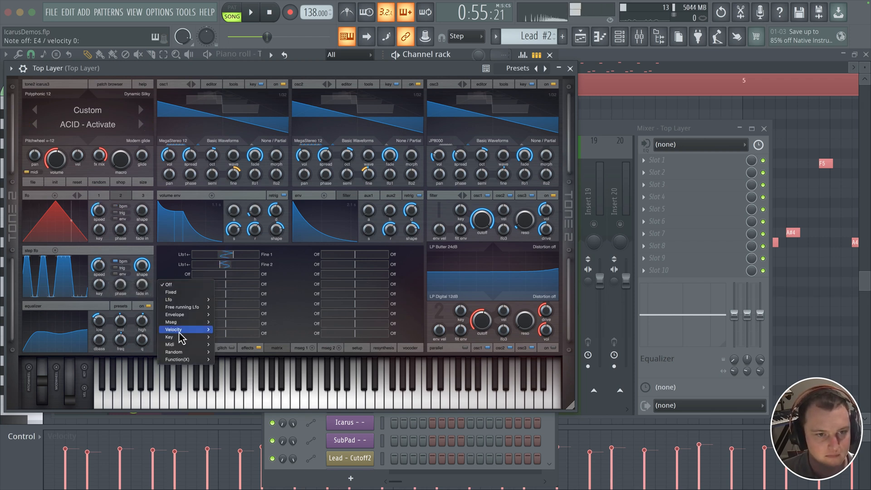
mouse_move(184, 300)
click(236, 317)
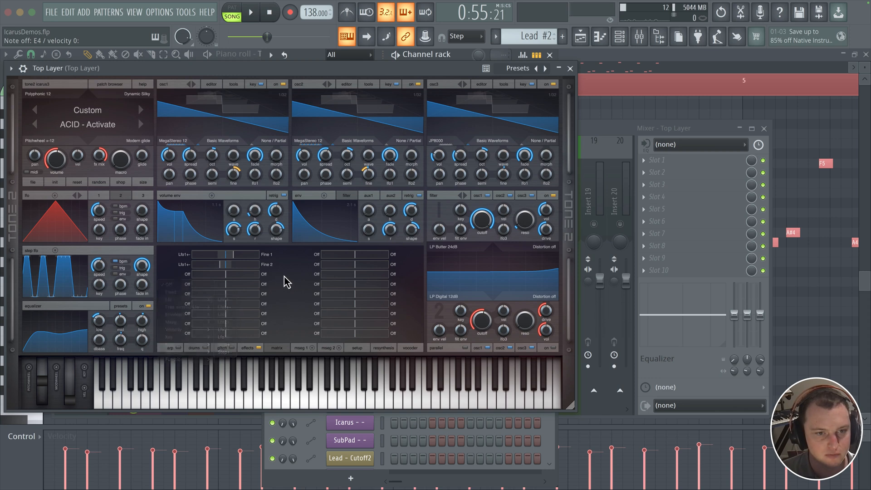
click(185, 275)
mouse_move(197, 301)
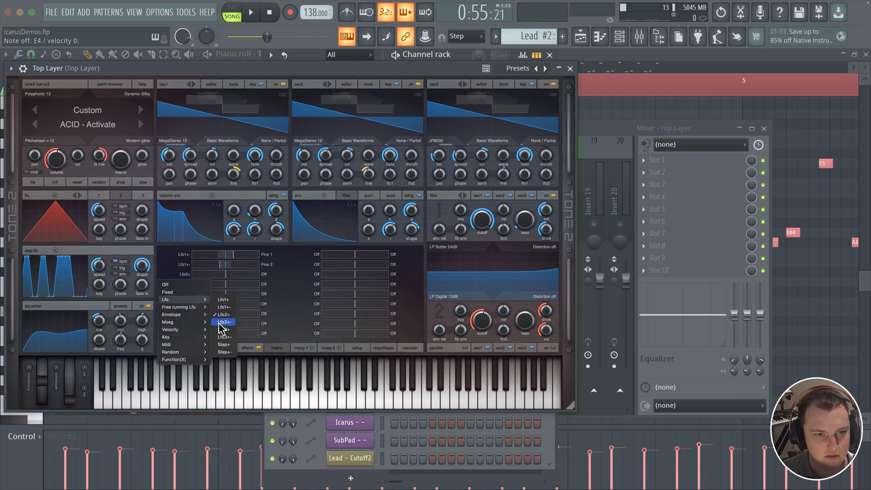
click(221, 324)
click(266, 275)
mouse_move(285, 331)
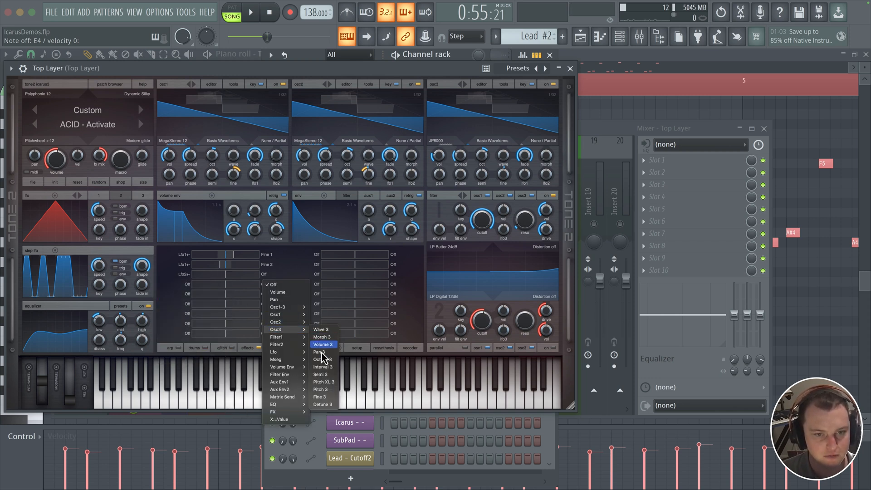
click(322, 397)
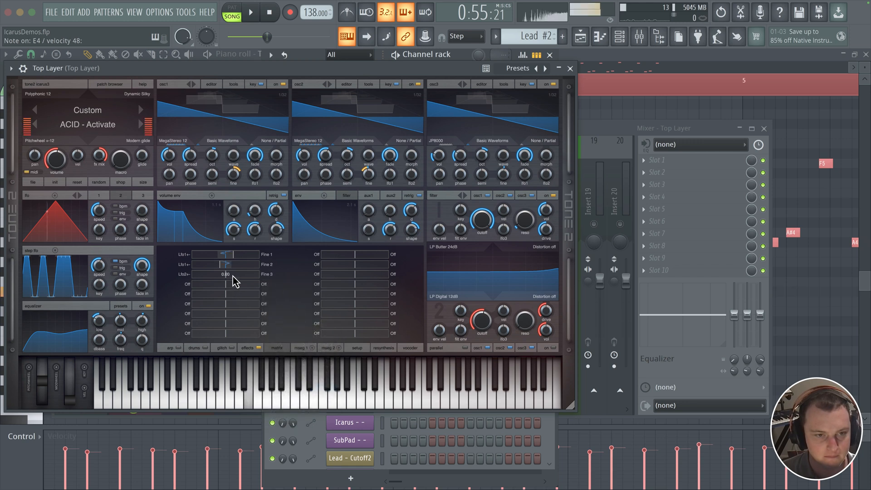
Give the third matrix slot a modulation amount, set Fine 2 to about -33 and Fine 1 to about 29, and audition the result
drag(237, 282, 213, 270)
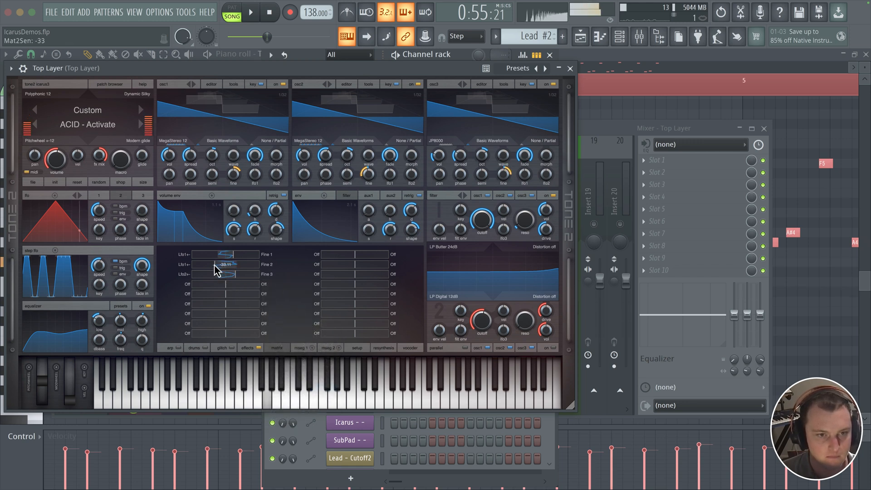
key(space)
drag(213, 266, 236, 255)
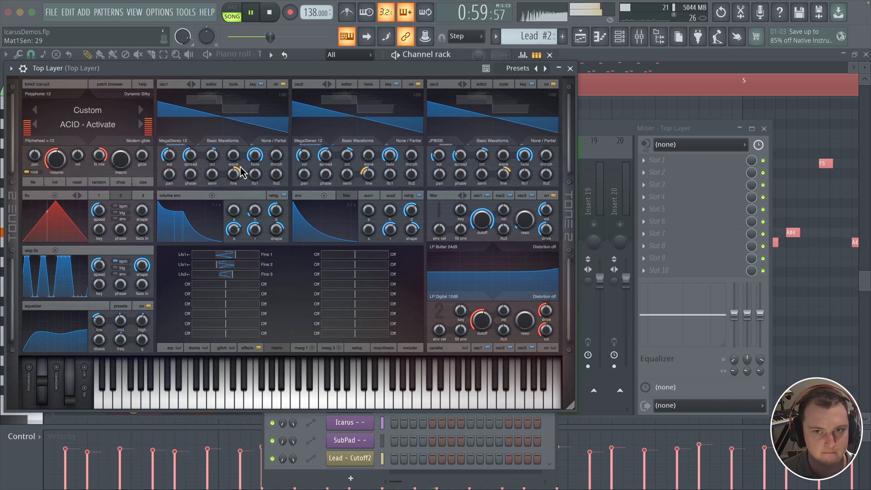
key(space)
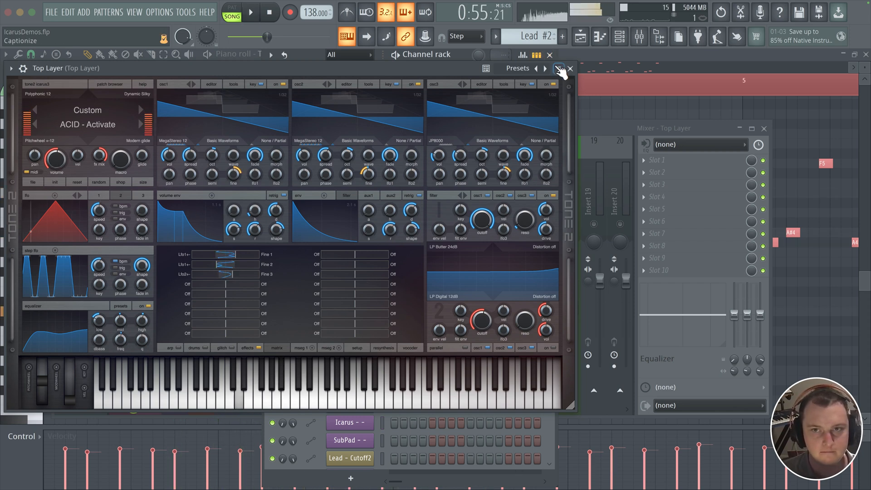
Hide the synth and lower the Top Layer's mixer volume to a little over 70% during playback
click(558, 69)
drag(155, 285, 154, 300)
key(space)
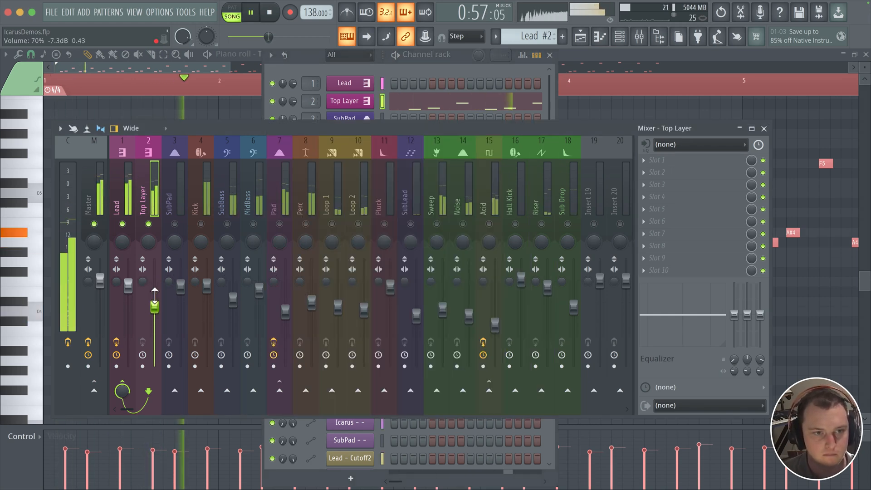
key(space)
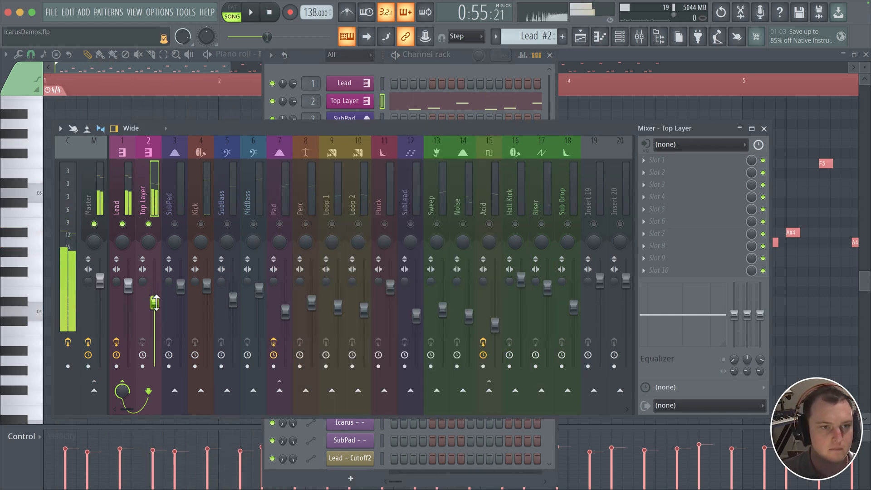
Audition the Lead channel, then set the sustain of the Top Layer's volume envelope to about 71
click(383, 84)
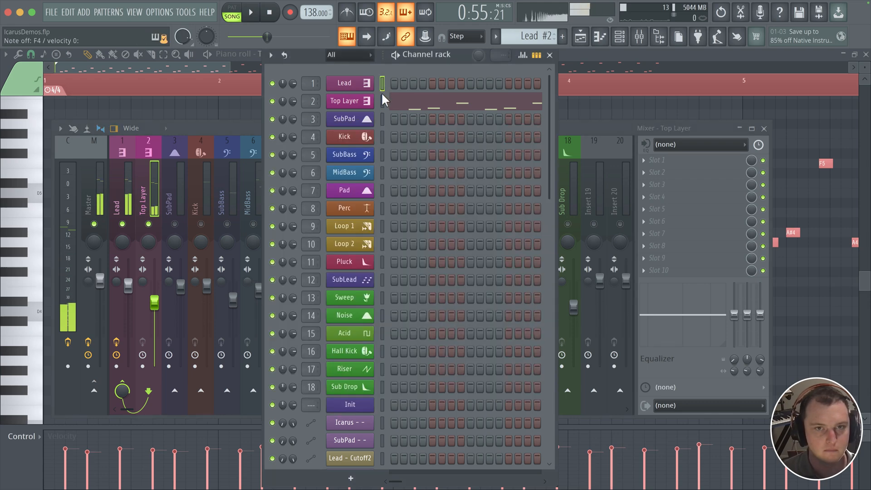
click(344, 101)
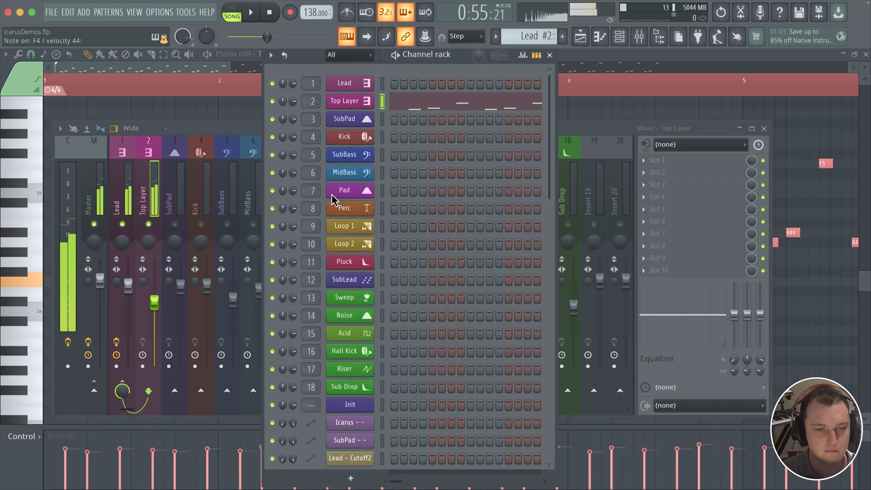
mouse_move(231, 234)
mouse_down()
mouse_move(231, 220)
mouse_move(233, 244)
mouse_up()
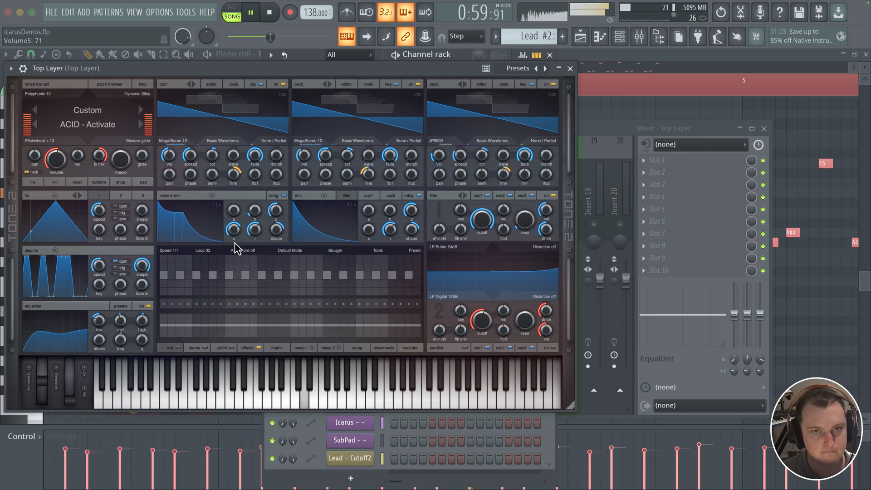
click(561, 69)
Raise the Top Layer's mixer volume to about 76% while the song plays
click(155, 307)
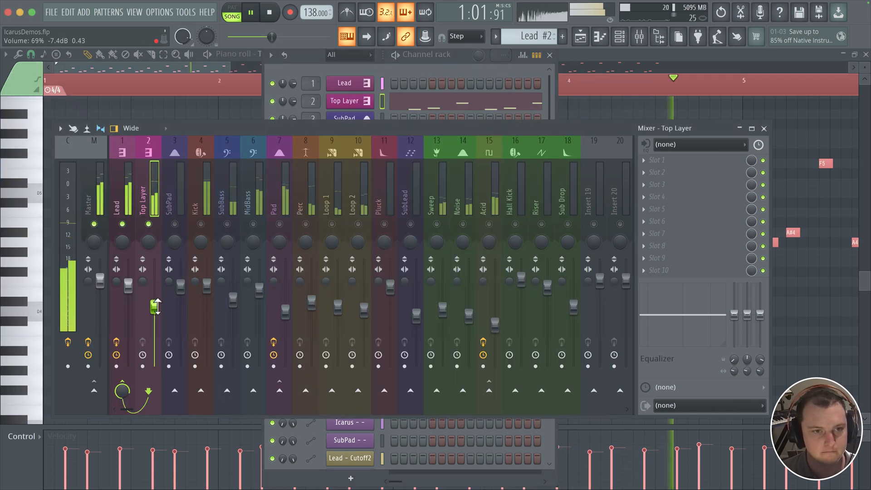
drag(155, 303, 155, 295)
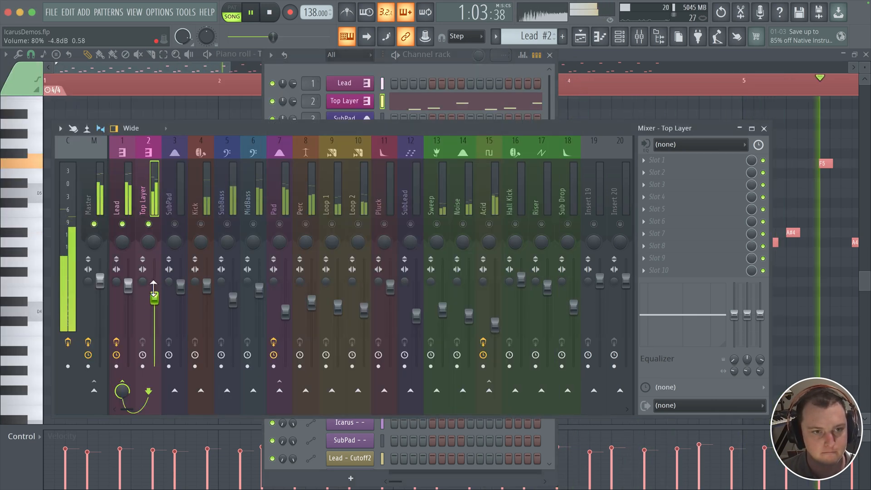
key(space)
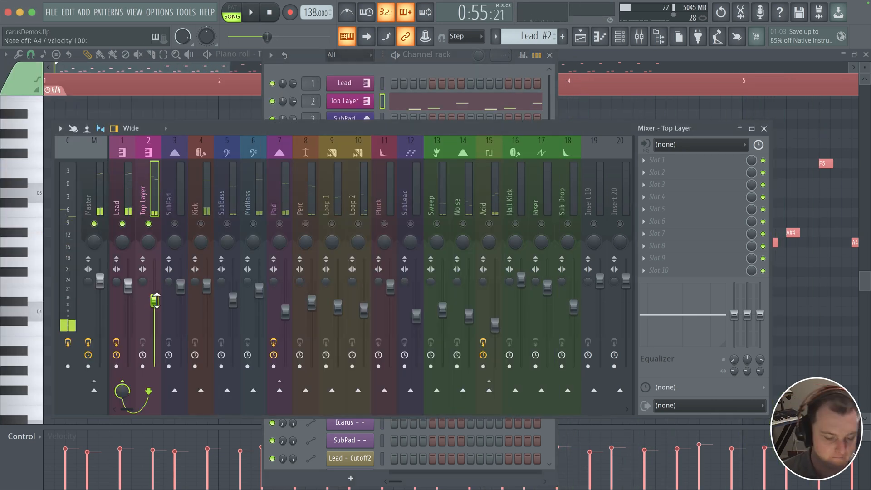
Adjust the shape of the Top Layer's volume envelope and lengthen its decay
click(357, 104)
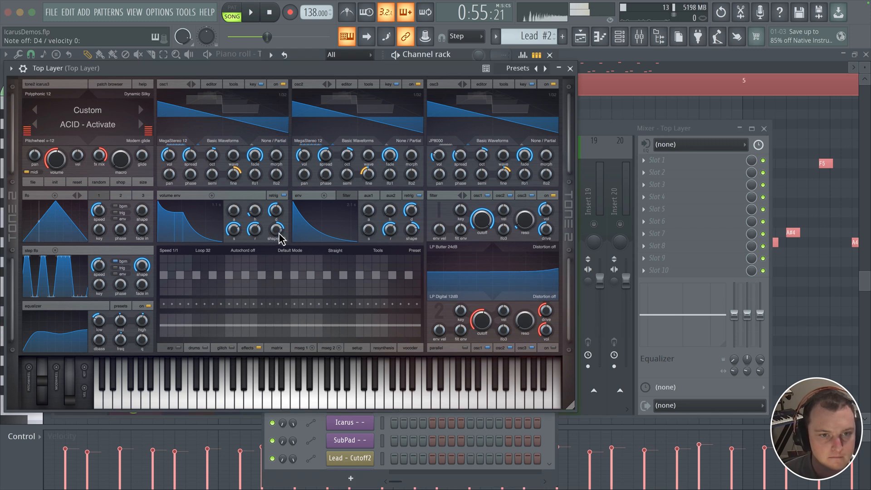
drag(275, 245, 274, 242)
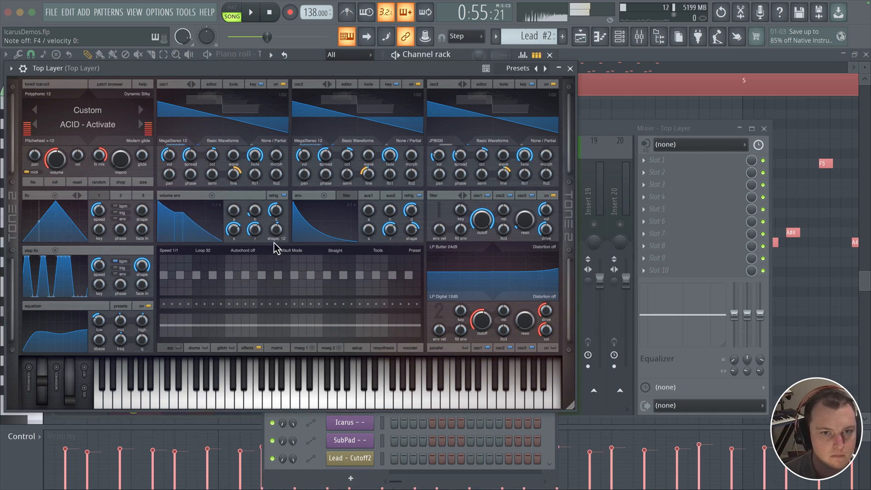
drag(277, 234, 251, 235)
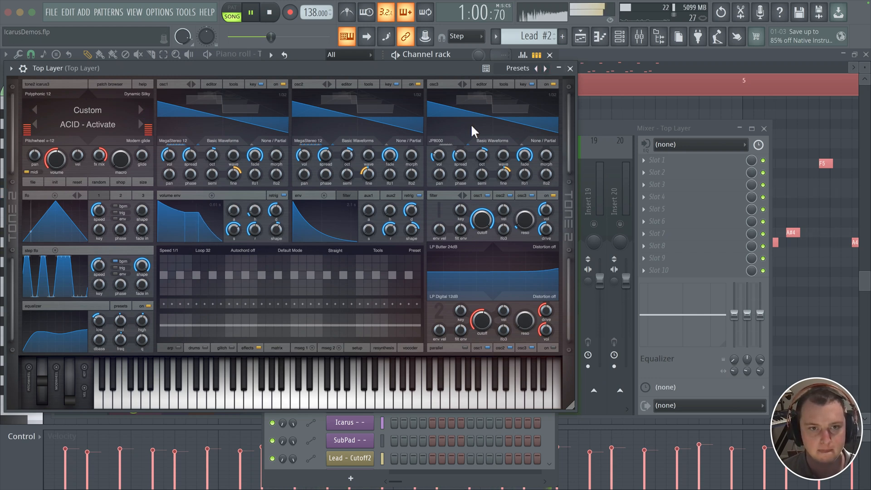
Try other wave settings on Osc1 and Osc3 during playback, ending with Osc3's wave at 1.00
drag(233, 159, 233, 159)
drag(500, 155, 496, 160)
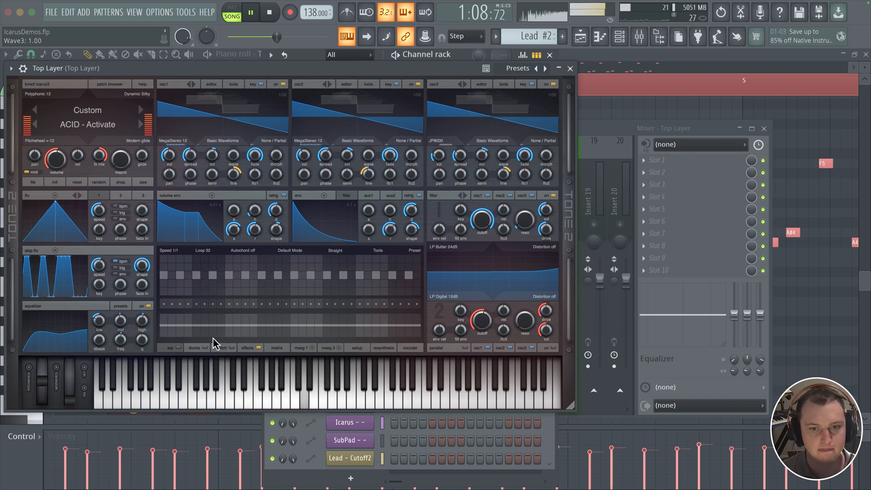
key(space)
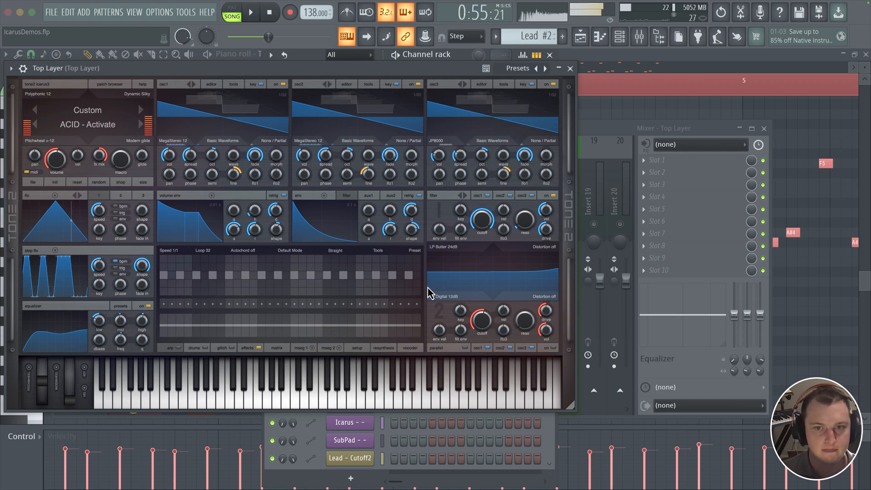
Set the first filter's distortion type to Soft Clip and review the synth's effects, matrix and setup pages
click(544, 247)
click(540, 270)
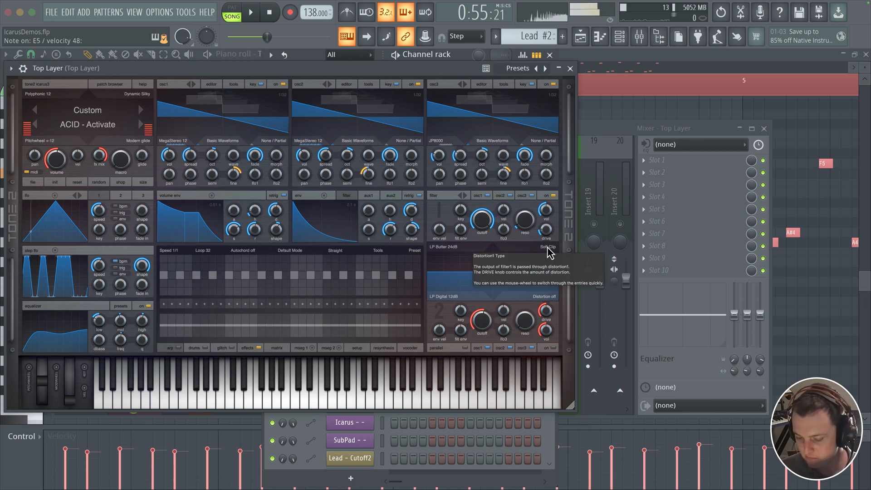
click(250, 348)
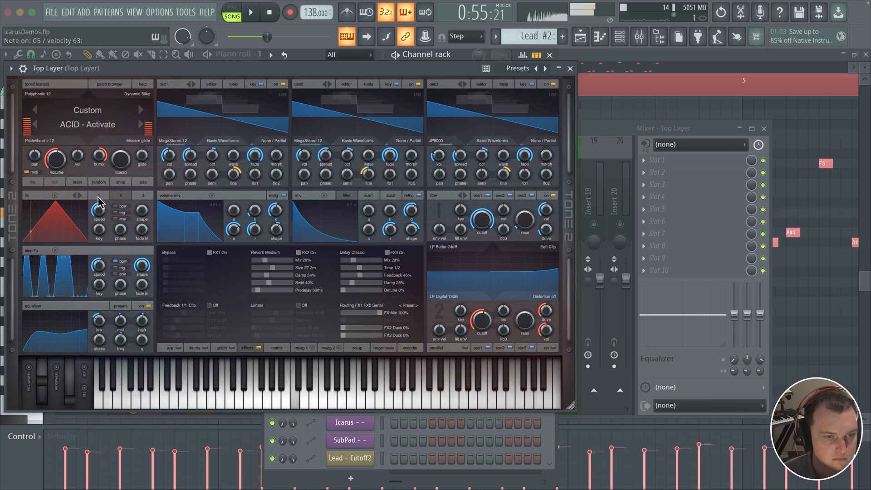
click(272, 348)
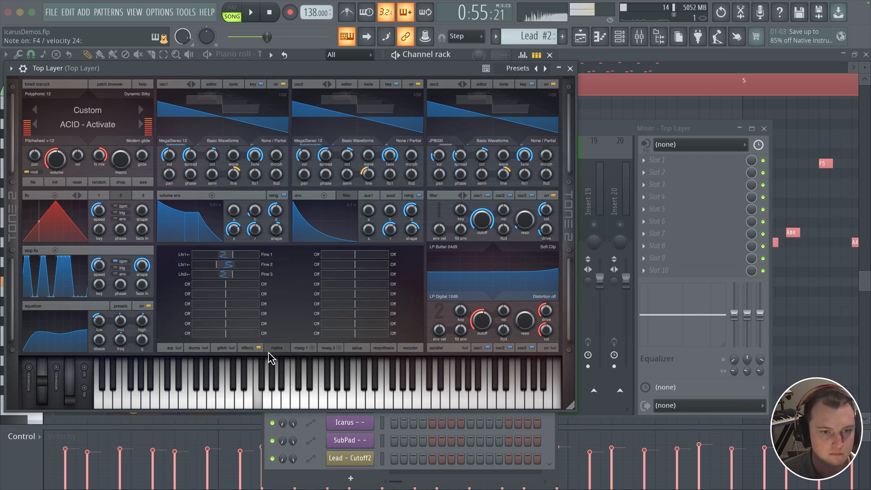
click(251, 349)
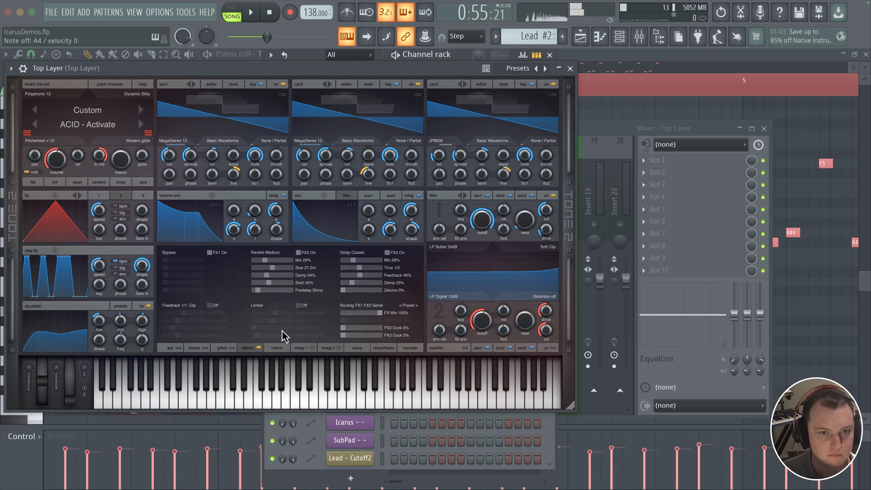
click(349, 348)
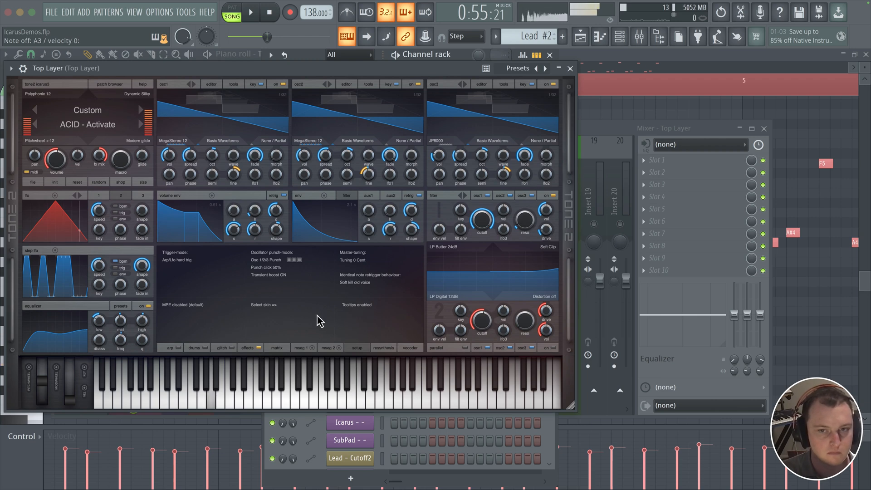
Set the sidechain input of the Lead track's Fruity Limiter to 2, then close the limiter during playback
click(570, 69)
click(126, 184)
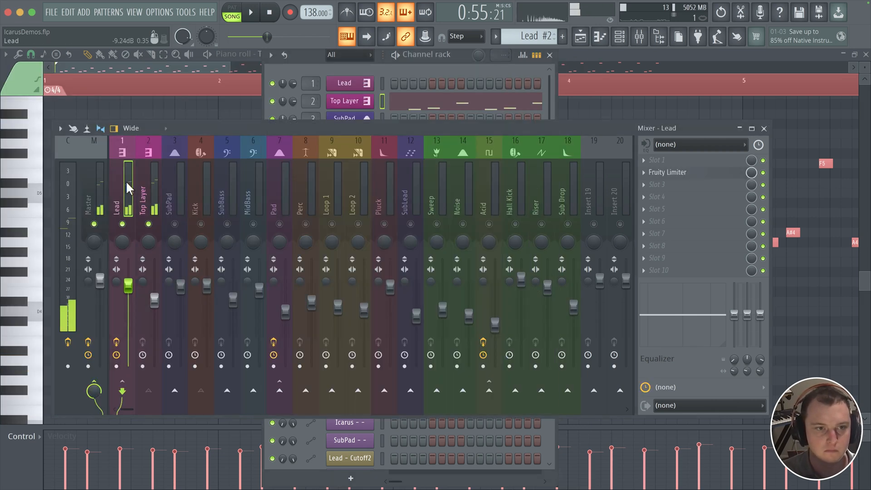
click(701, 180)
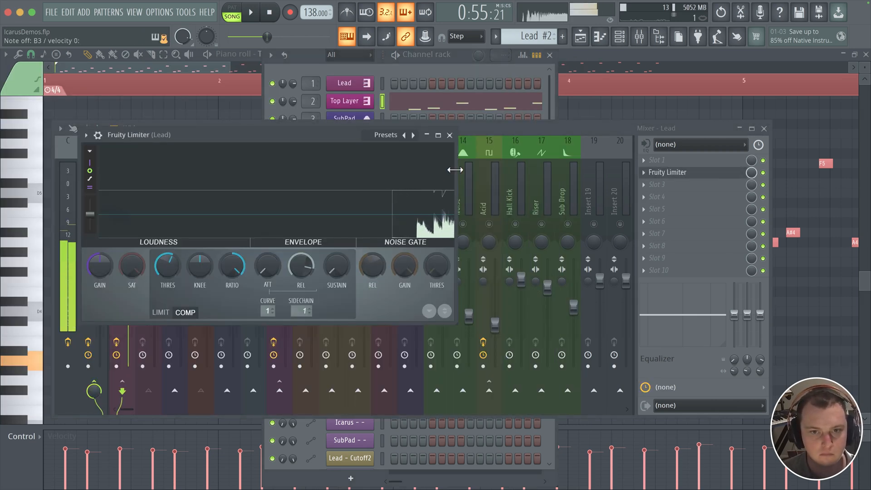
right_click(308, 313)
click(305, 309)
right_click(305, 310)
click(323, 344)
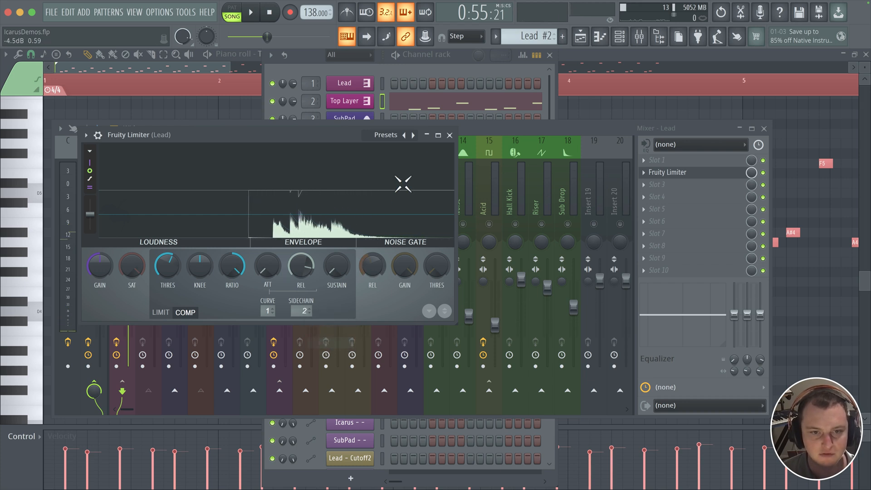
key(space)
click(449, 135)
Lower the Top Layer's mixer volume to just under 70% and compare the mix with the track muted and unmuted
click(155, 304)
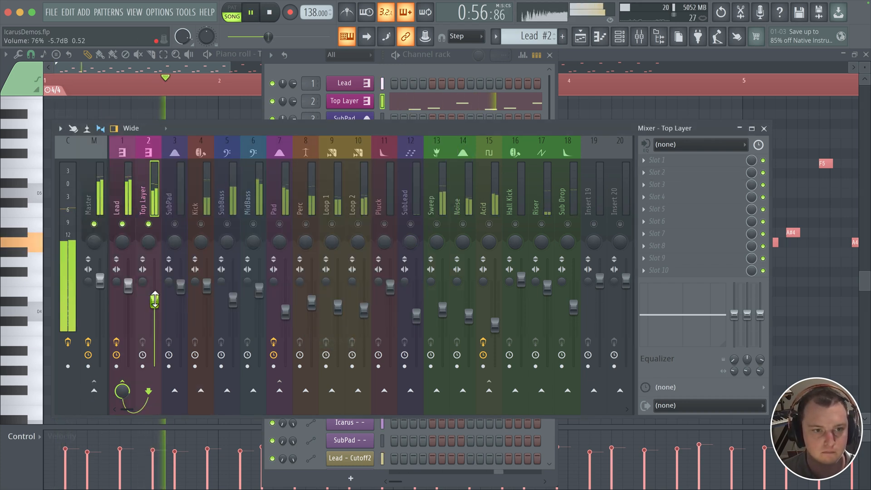
drag(155, 304, 156, 308)
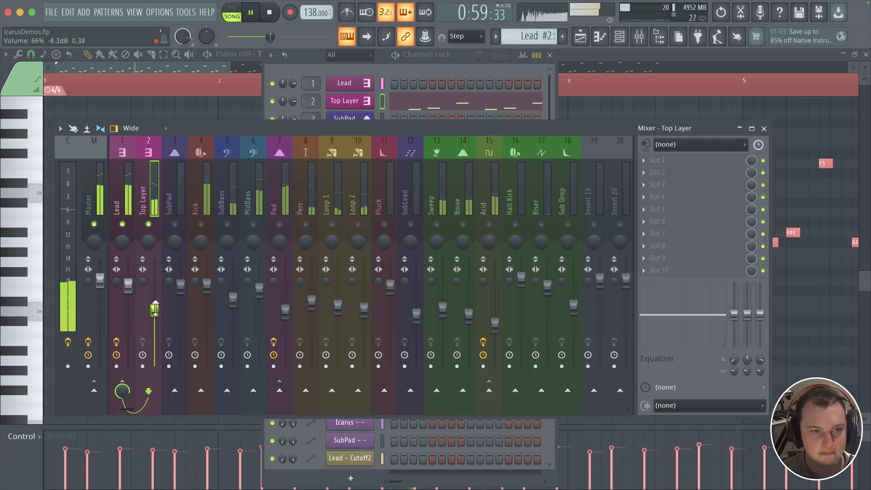
click(149, 224)
click(149, 224)
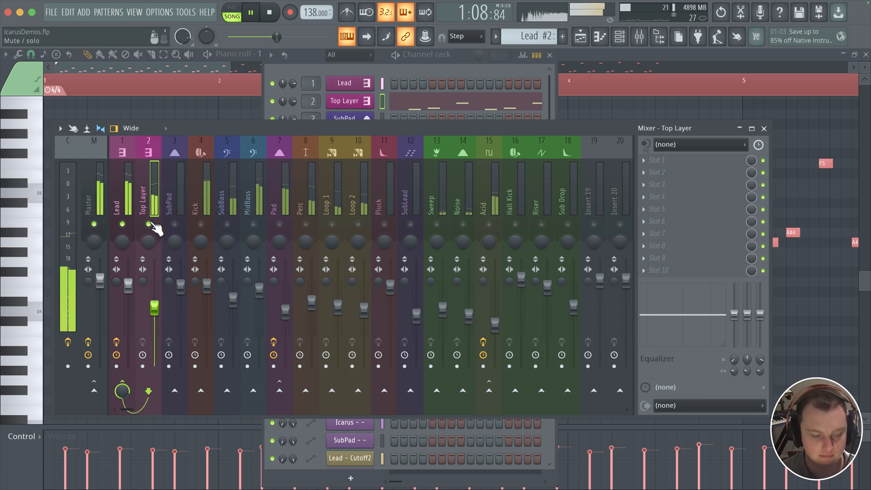
key(space)
Hide the mixer and show the song arrangement in the playlist
click(640, 36)
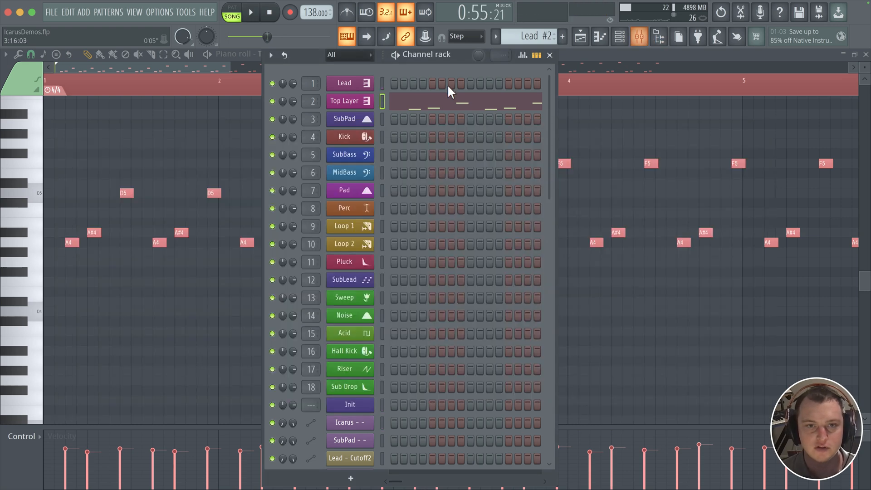
click(591, 38)
scroll(529, 146, down, 3)
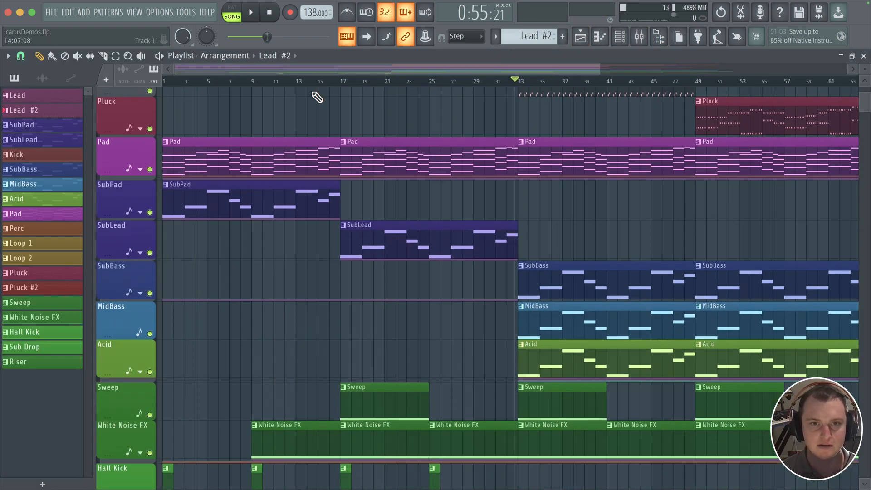
Play from bar 13 and copy the Lead #2 clip to bars 17 and 49 on Track 11
scroll(312, 182, up, 6)
click(302, 81)
key(space)
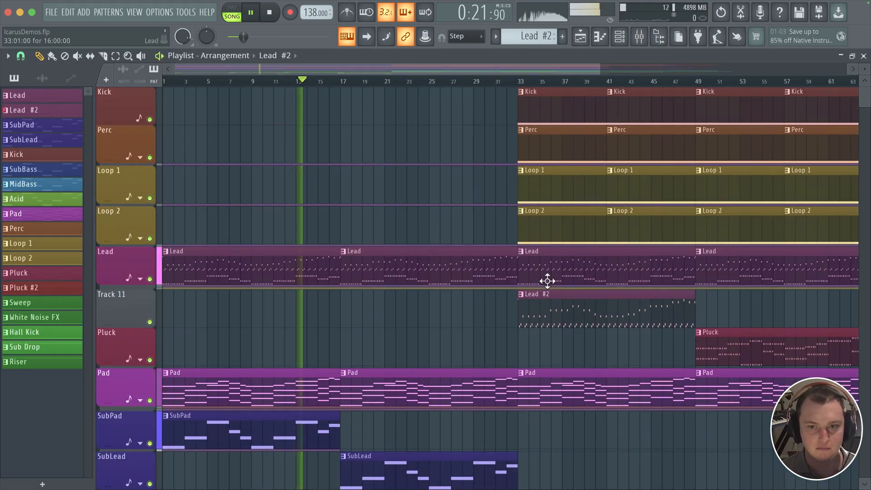
mouse_move(552, 304)
mouse_down()
mouse_move(369, 298)
mouse_move(383, 298)
mouse_up()
drag(303, 196, 131, 147)
drag(419, 255, 625, 259)
drag(380, 185, 467, 187)
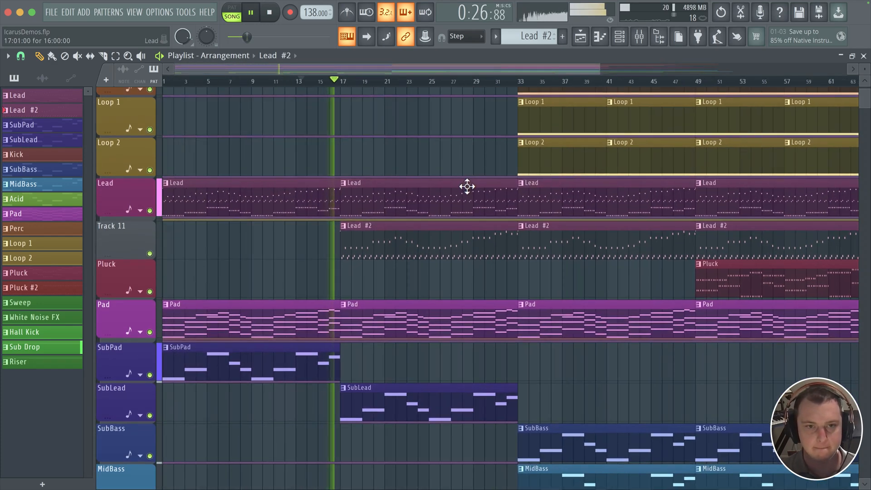
Bring up the Top Layer synth and set its volume envelope release to about 0.926 s during playback
click(654, 37)
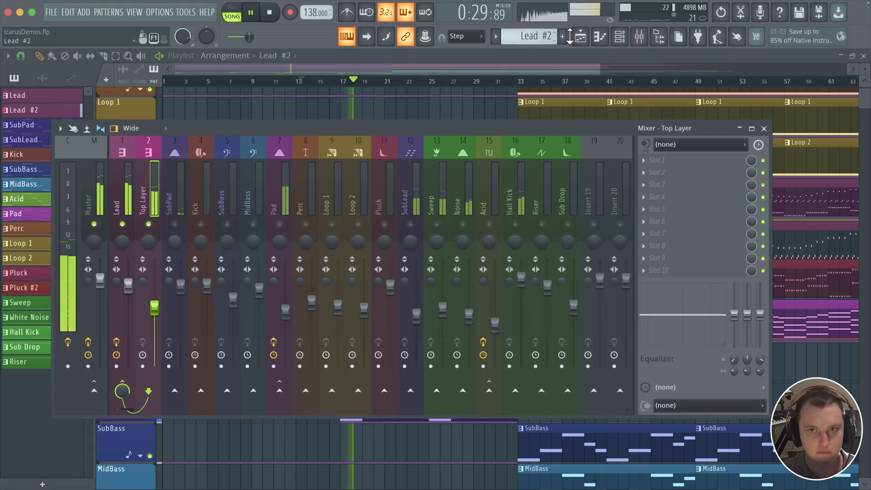
click(619, 37)
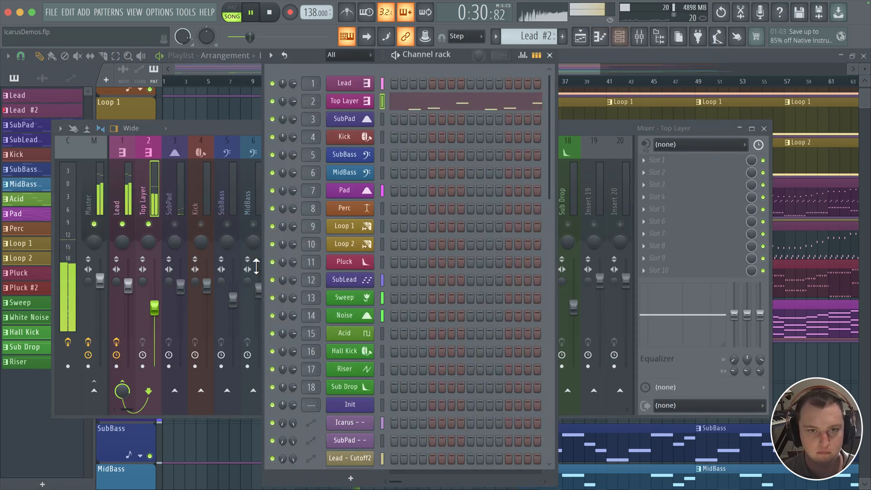
click(331, 199)
drag(260, 230, 261, 228)
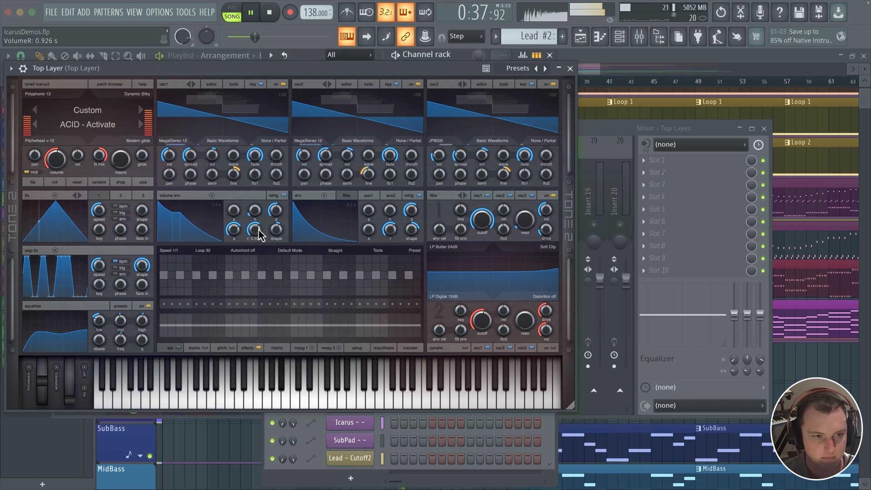
Stop playback and set the Top Layer's voice mode to Polyphonic 4, then close the synth and briefly play the song
key(space)
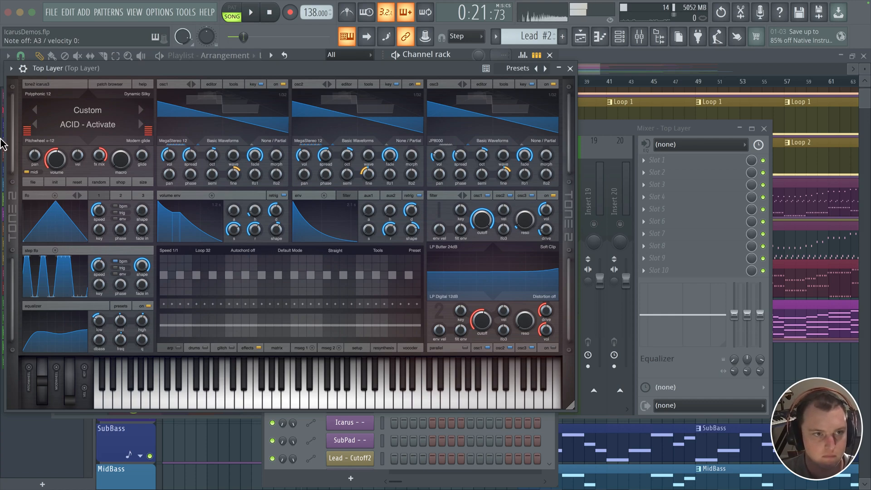
click(50, 90)
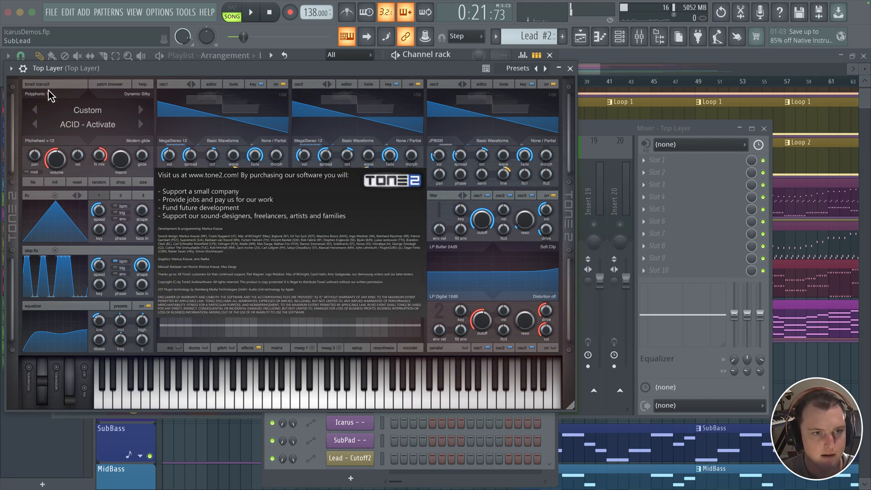
click(276, 239)
click(409, 485)
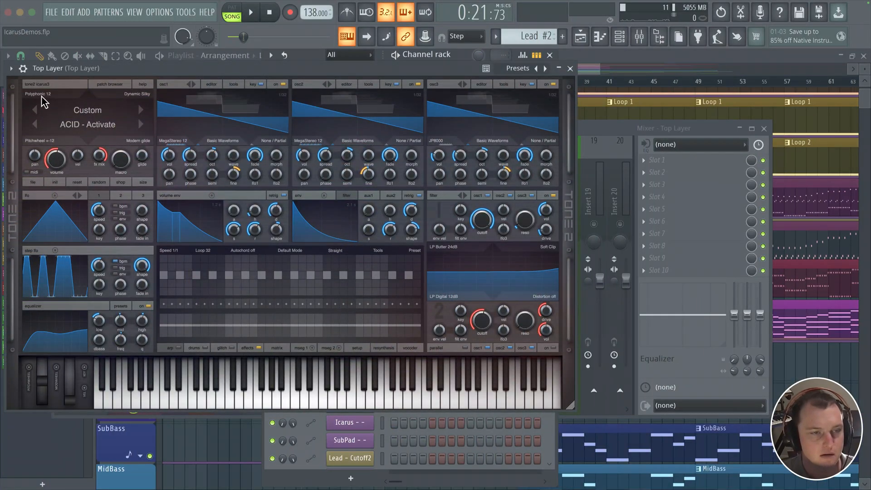
click(39, 94)
click(44, 142)
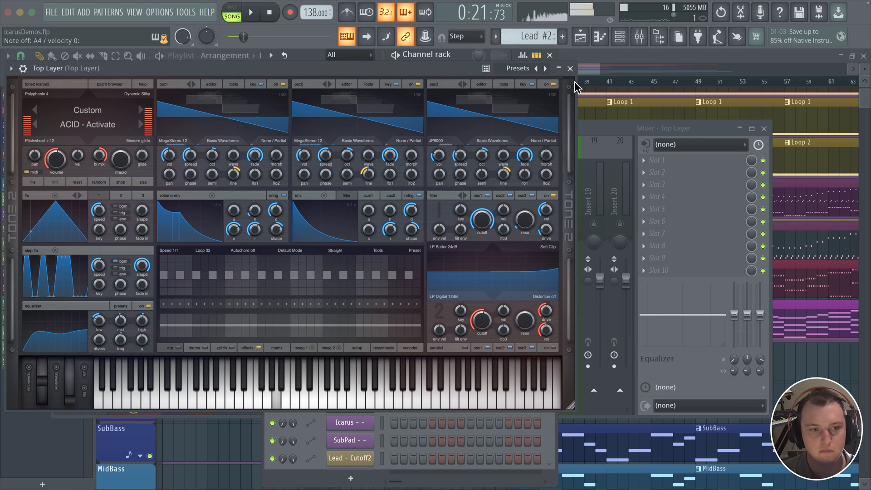
click(571, 68)
key(space)
key(space)
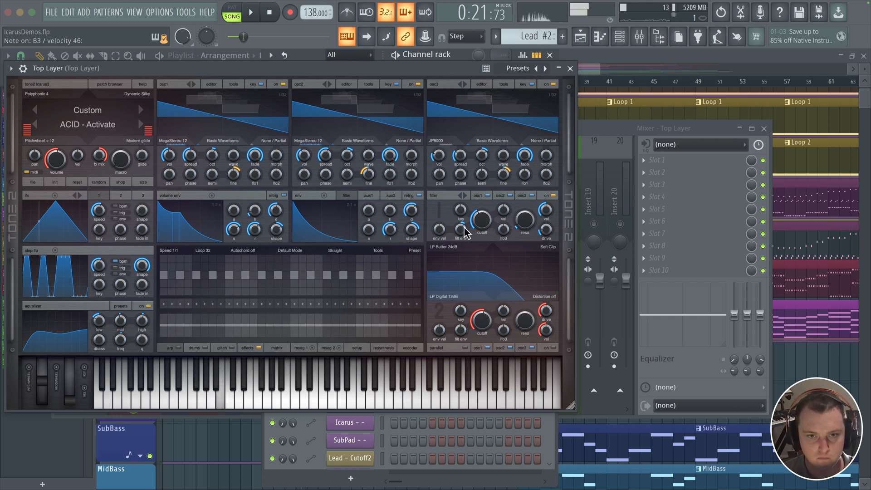
Lower the Top Layer's filter 1 cutoff and assign the modulation wheel to it, then raise the wheel and close the synth
mouse_move(482, 225)
mouse_down()
mouse_move(479, 240)
mouse_move(477, 232)
mouse_up()
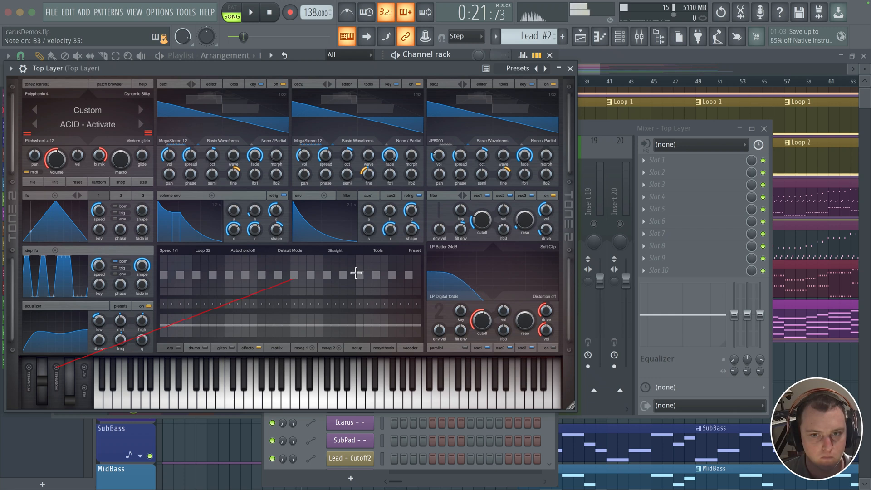
drag(54, 367, 478, 223)
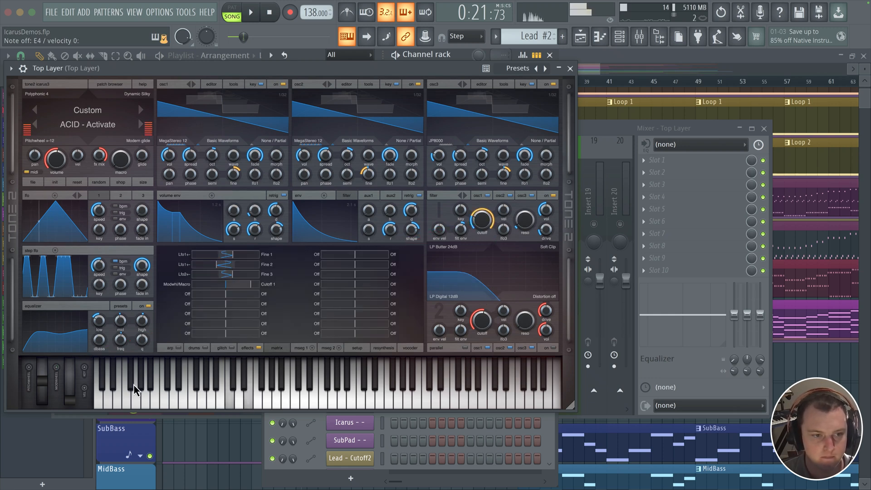
drag(69, 392, 69, 348)
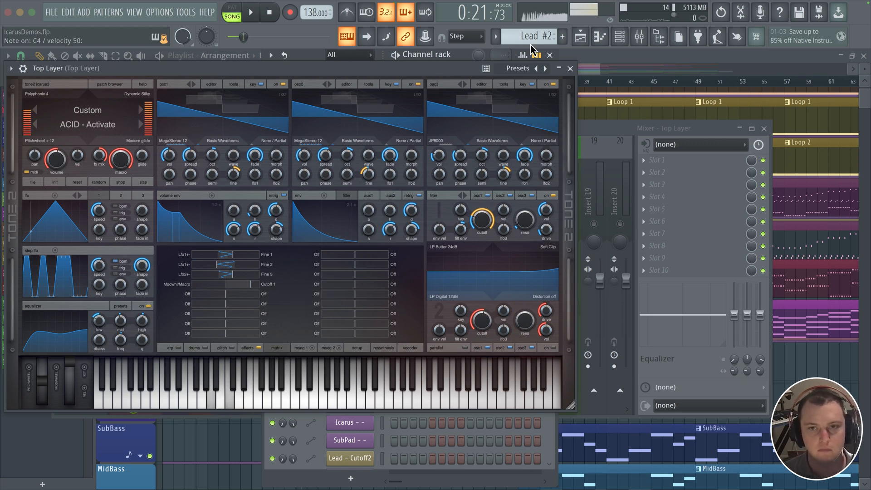
click(570, 69)
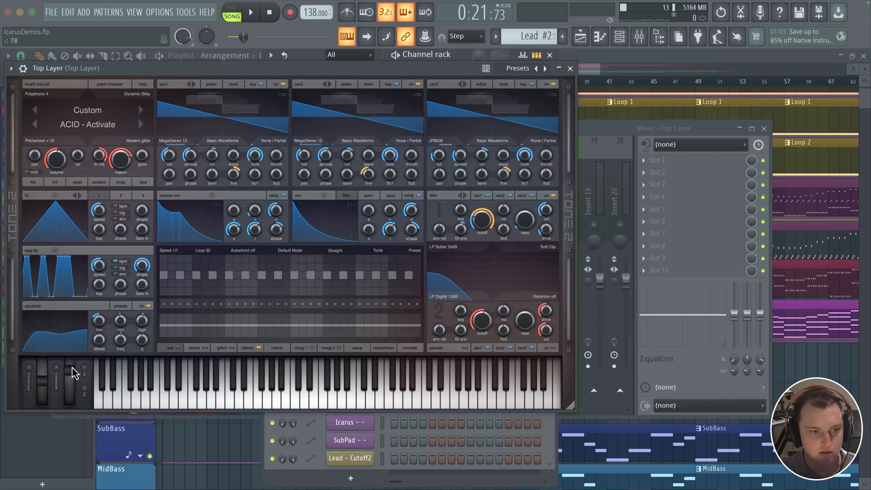
Create an automation clip for the last tweaked parameter, the Top Layer's modulation wheel, and close the synth
click(186, 12)
mouse_move(227, 211)
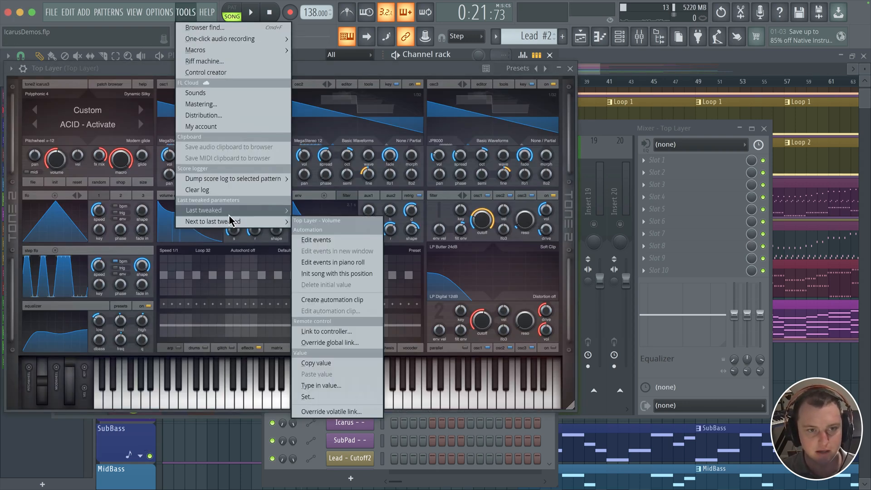
click(323, 289)
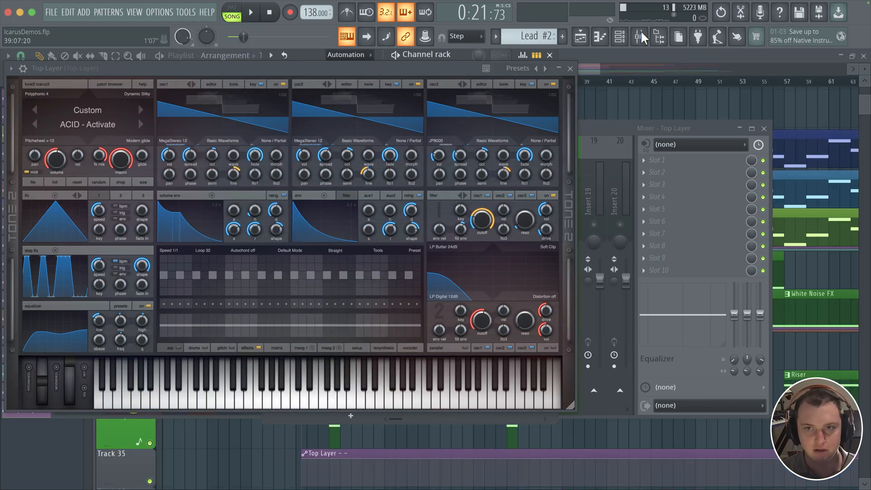
click(622, 72)
click(601, 81)
click(570, 69)
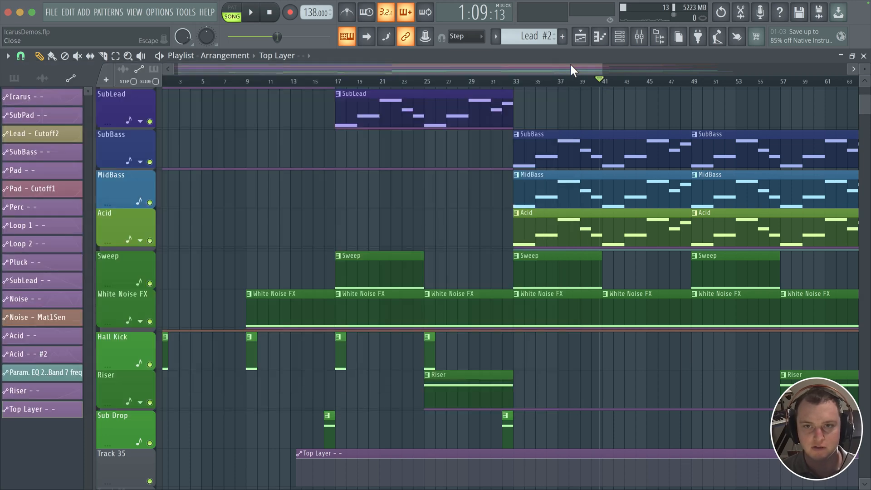
Move the Top Layer automation track directly beneath Track 11 and shift its clip to start at bar 17 during playback
click(281, 81)
key(space)
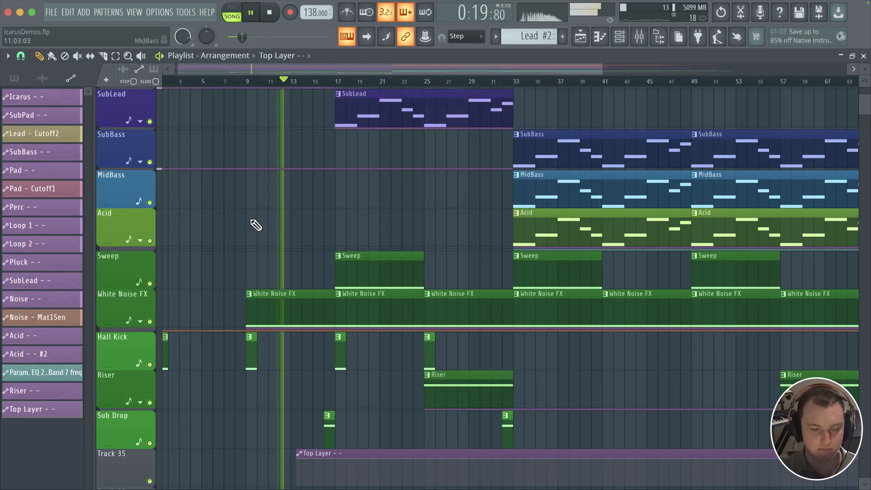
drag(119, 456, 119, 309)
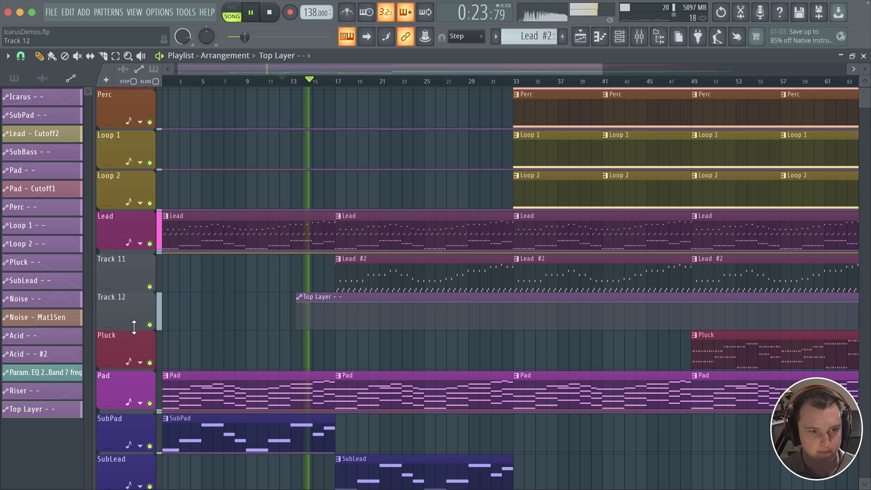
drag(331, 296, 374, 295)
drag(366, 253, 288, 230)
drag(302, 274, 251, 235)
Expand the Lead's automation tracks for reference and shape a Top Layer automation dip with points at bars 25 and 33
right_click(311, 277)
mouse_move(313, 279)
mouse_down()
mouse_move(301, 282)
mouse_move(301, 267)
mouse_up()
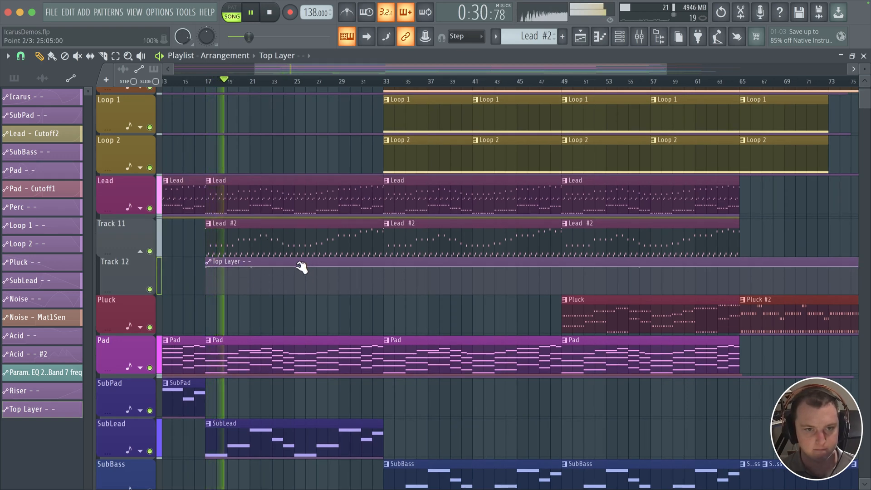
click(141, 207)
scroll(246, 292, down, 1)
right_click(296, 321)
drag(295, 320, 295, 314)
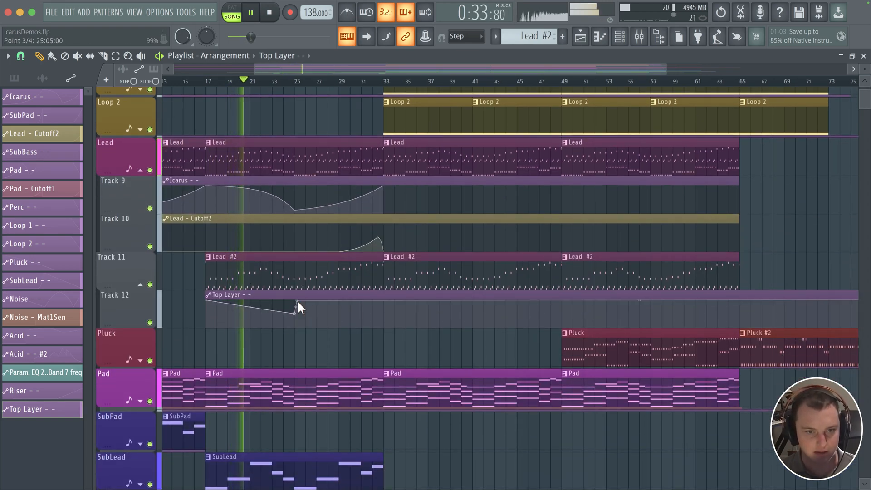
right_click(297, 301)
click(323, 284)
right_click(385, 312)
drag(385, 311, 384, 300)
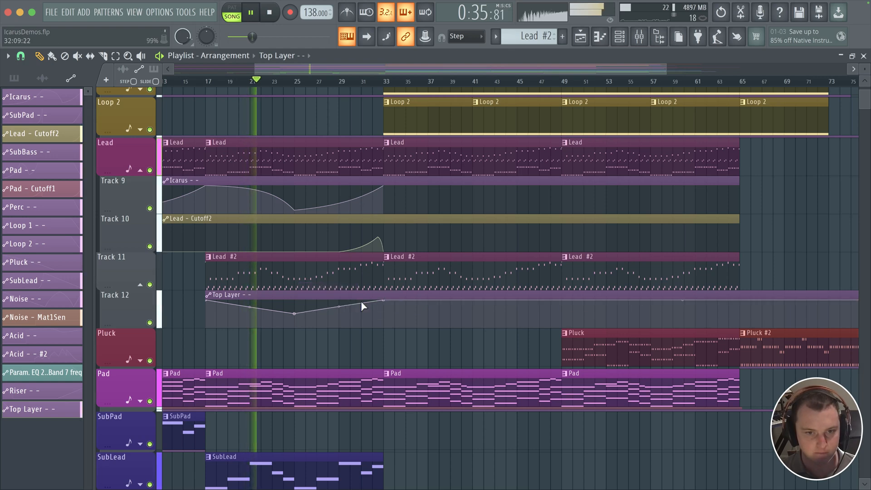
Curve both sides of the Top Layer dip, set its bar 25 point to about 17%, and trim the clip's end to bar 65
drag(248, 306, 251, 296)
drag(295, 313, 341, 314)
drag(419, 323, 449, 267)
scroll(467, 320, down, 3)
drag(748, 242, 598, 243)
drag(328, 263, 331, 268)
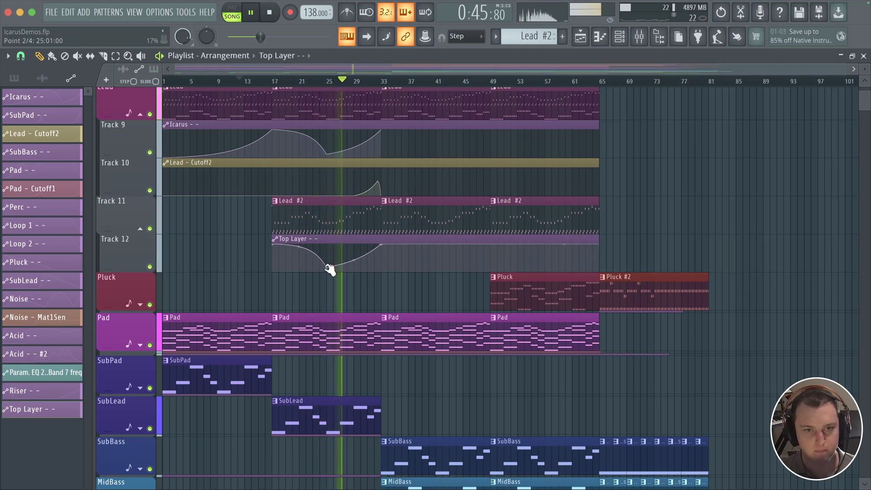
Lower the Top Layer's mixer volume to 63% and compare the mix with its track muted and unmuted
click(640, 36)
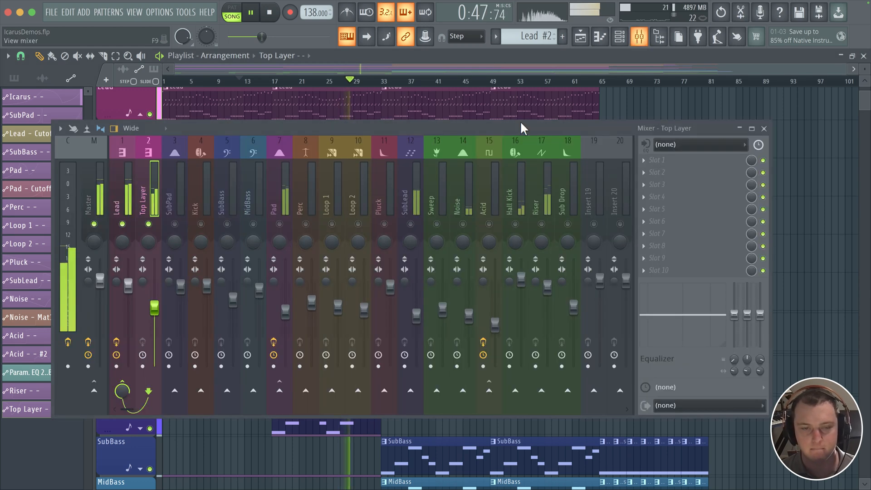
drag(153, 309, 154, 312)
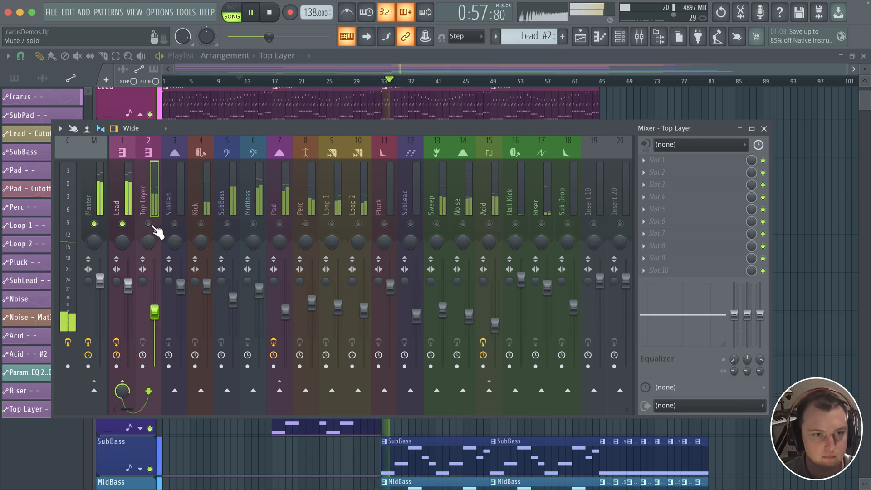
right_click(150, 225)
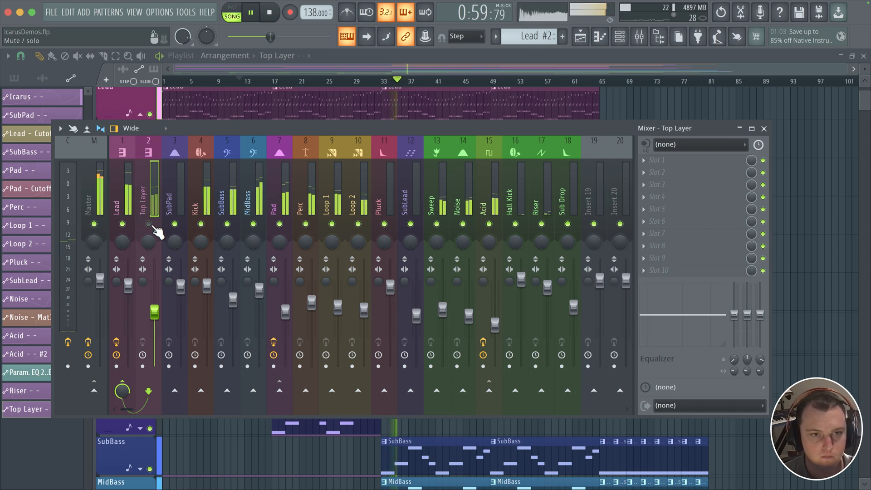
click(150, 225)
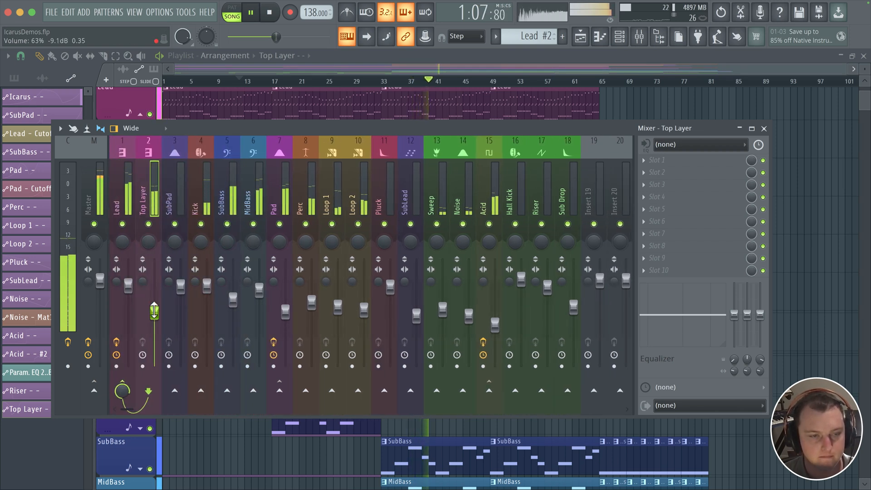
click(149, 225)
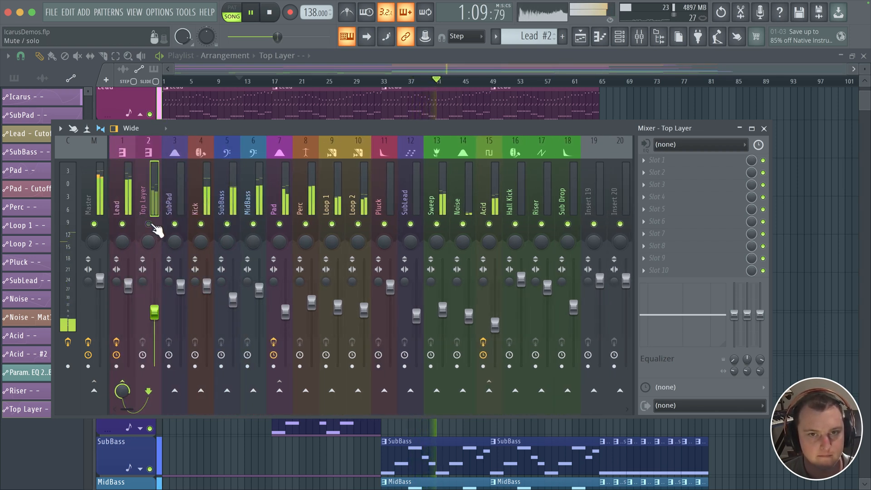
click(150, 225)
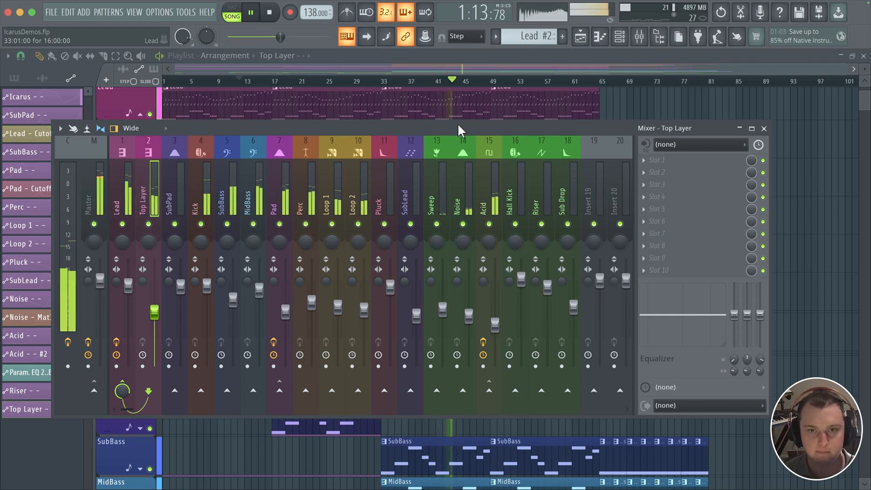
Hide the mixer and examine the lead, automation, pluck, pad and bass clips in the arrangement during playback
key(F9)
scroll(513, 208, up, 4)
scroll(502, 208, down, 2)
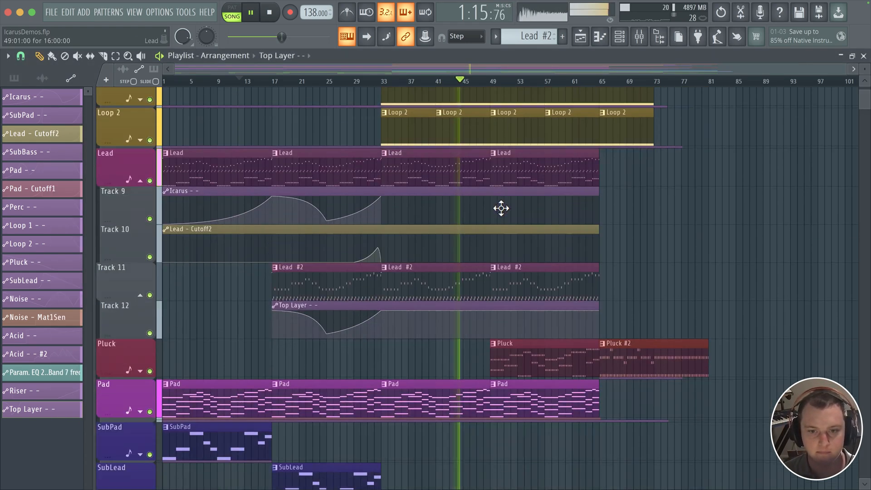
scroll(501, 209, up, 4)
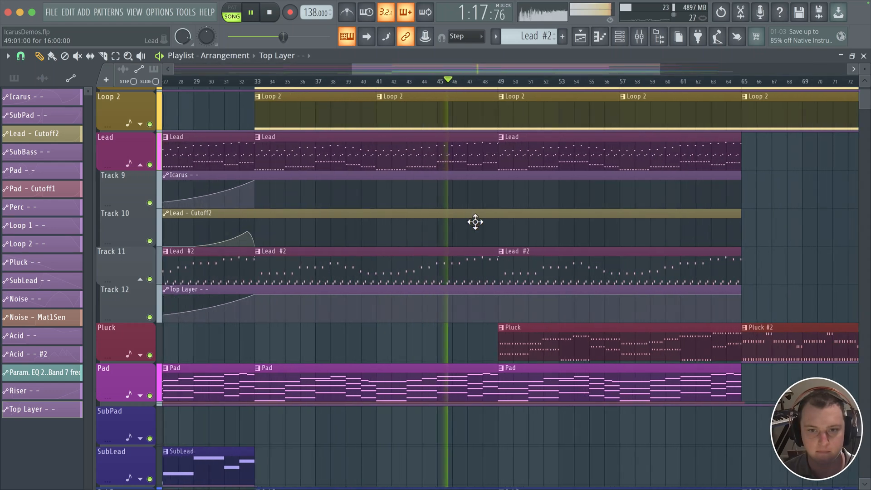
scroll(526, 200, down, 1)
drag(431, 249, 514, 152)
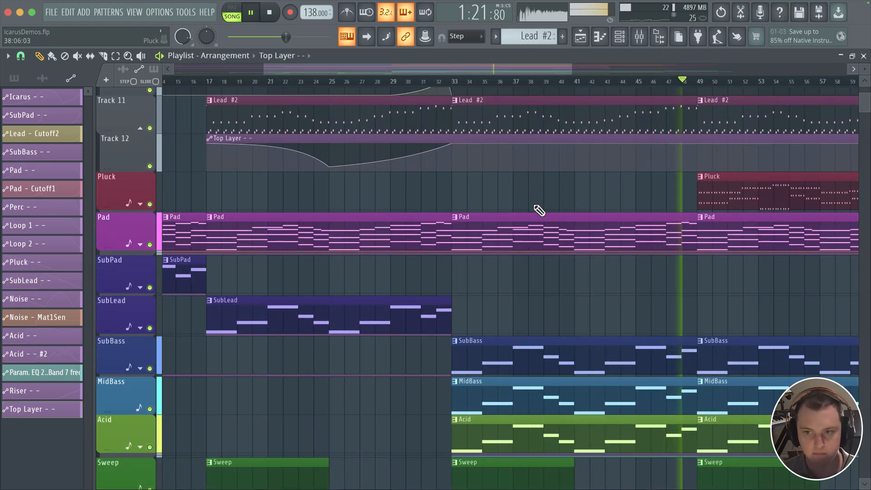
drag(512, 179, 330, 187)
scroll(331, 186, down, 4)
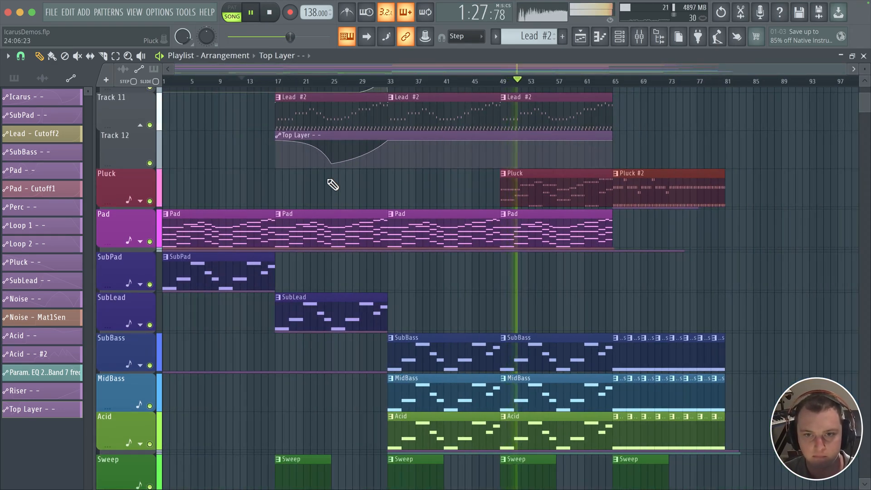
Stop playback and move the song position to bar 33, then look over the mixer and channel rack before returning to the playlist
key(space)
click(396, 84)
click(639, 37)
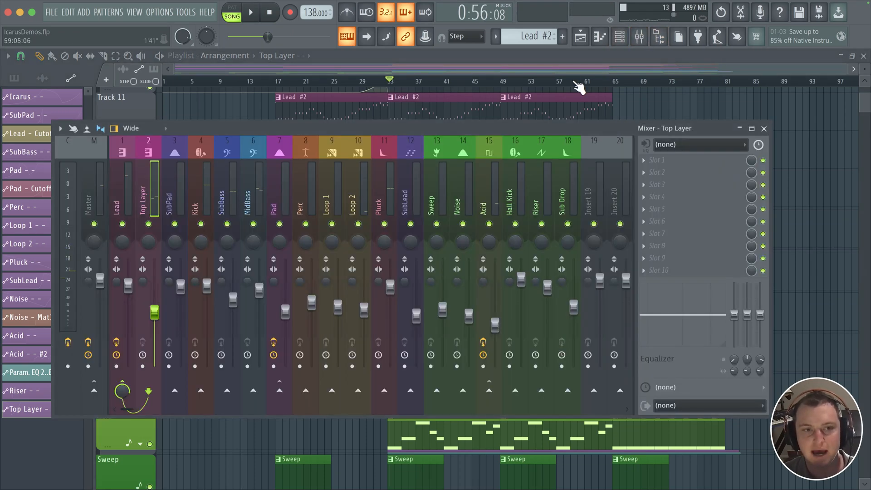
click(619, 37)
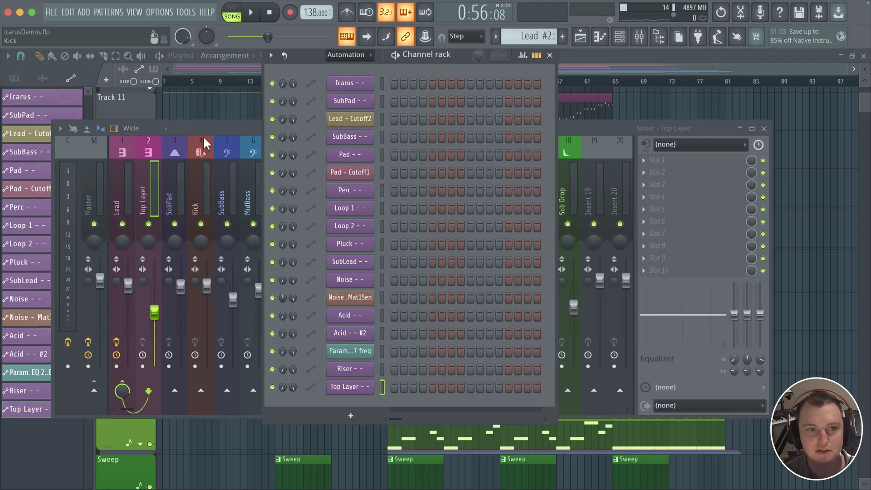
click(618, 36)
click(581, 37)
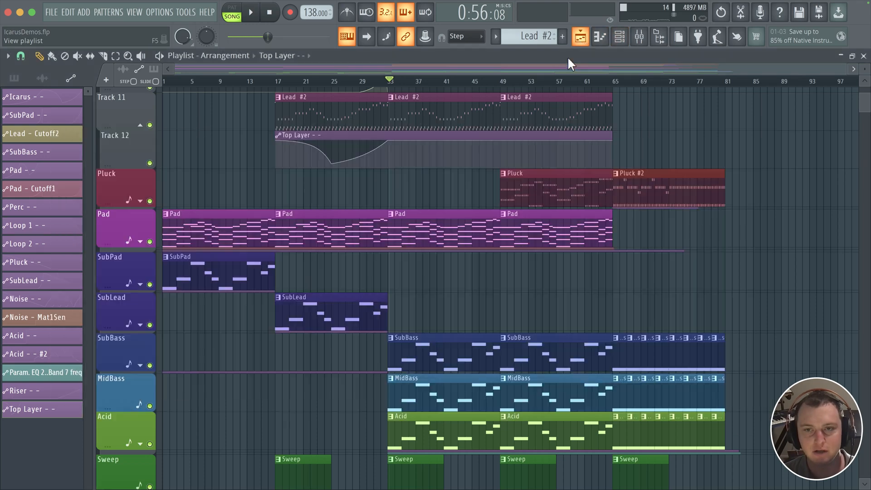
Open the Lead #2 clip's notes, then inspect the Lead synth followed by the Top Layer synth
double_click(395, 111)
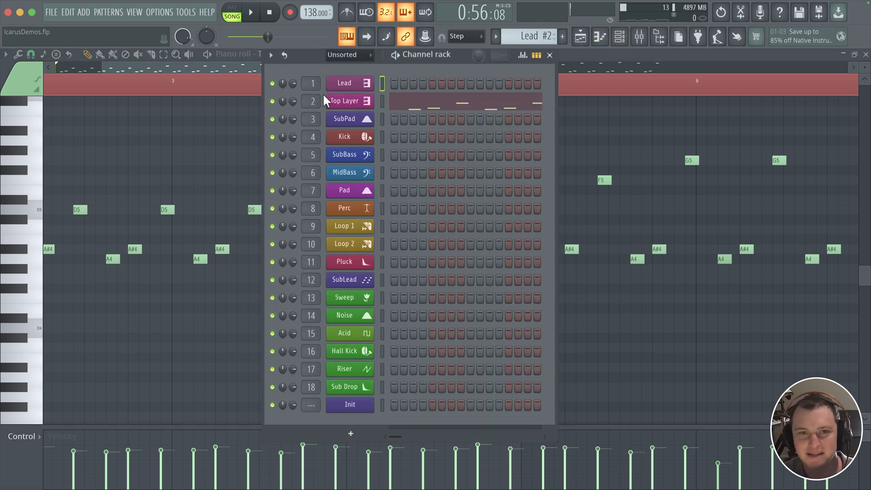
click(345, 88)
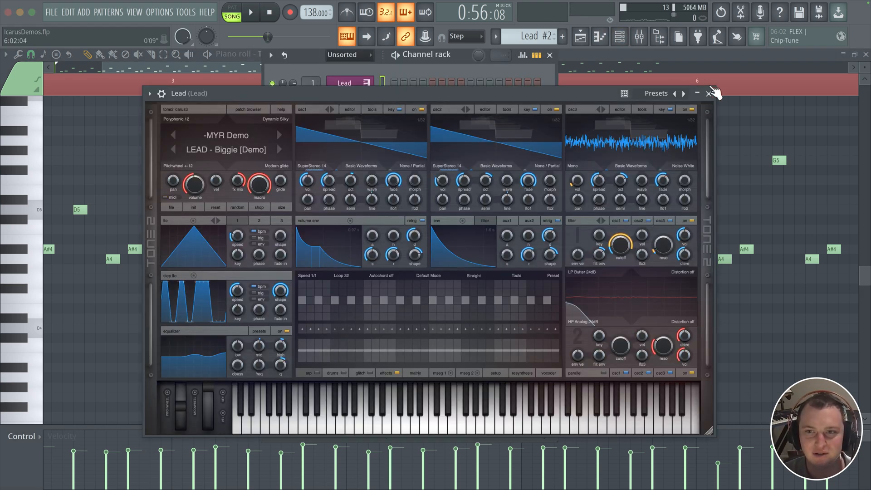
click(709, 94)
click(355, 102)
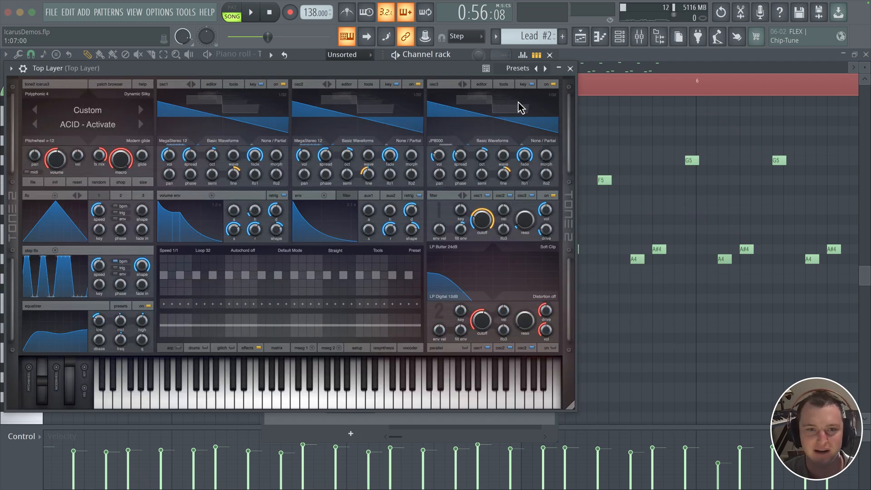